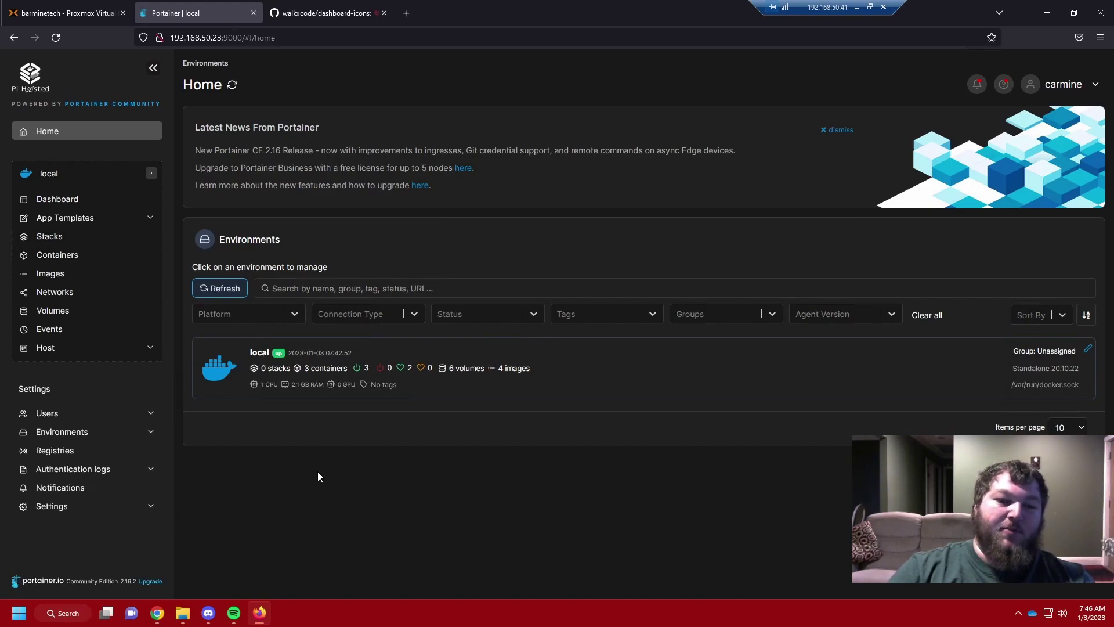
Step: Switch to the already-running browser window through the taskbar preview
click(157, 613)
click(200, 576)
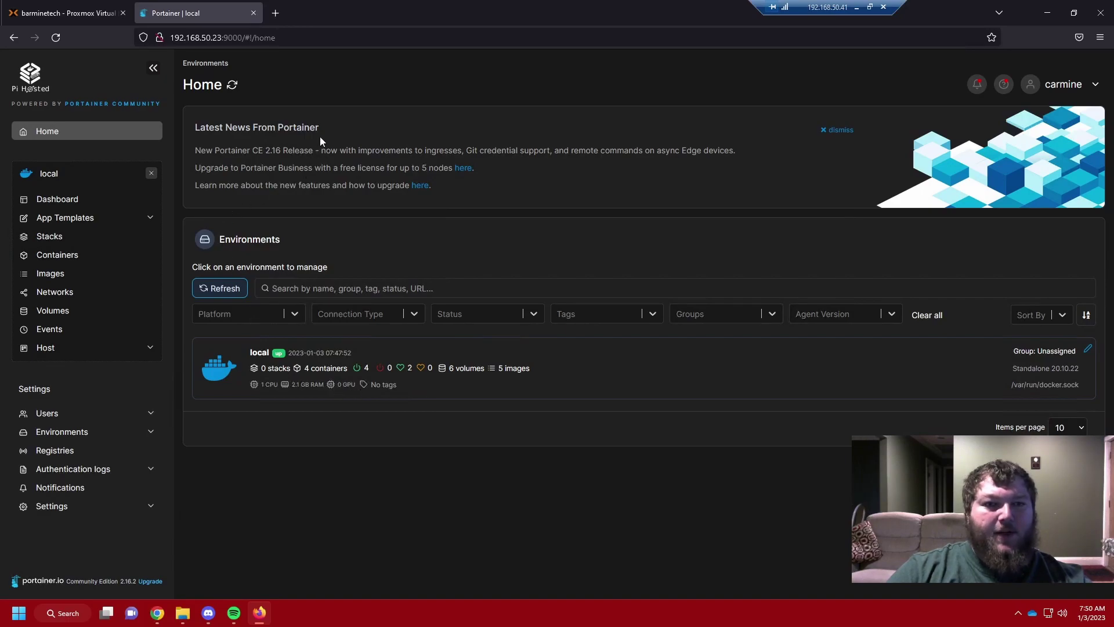
Step: From the local environment, search App Templates for flame and open the Flame template
click(301, 360)
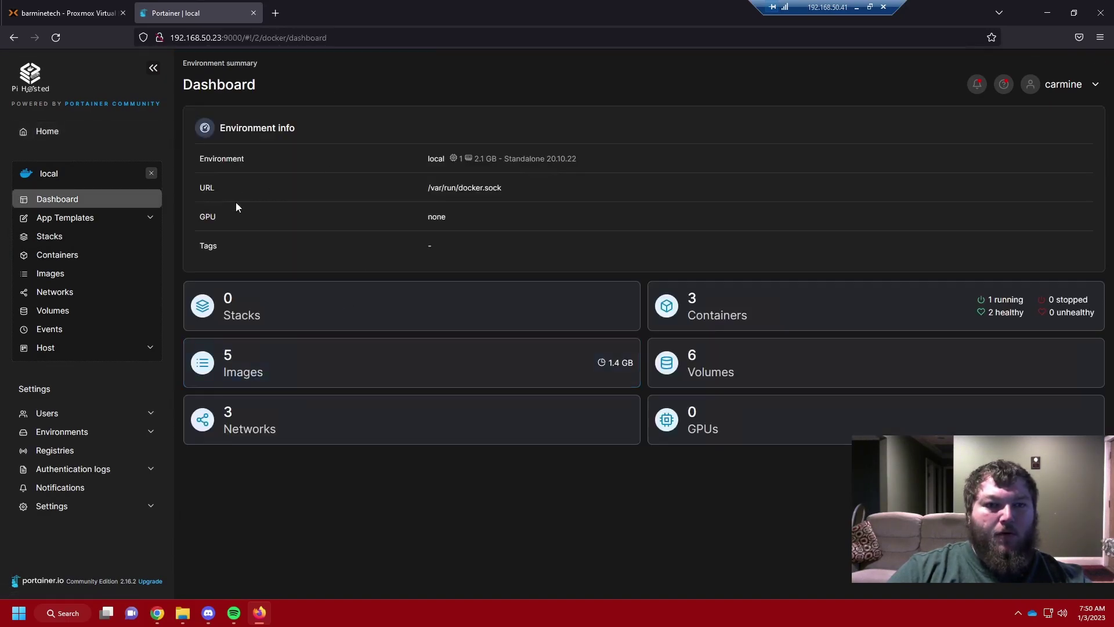
click(88, 218)
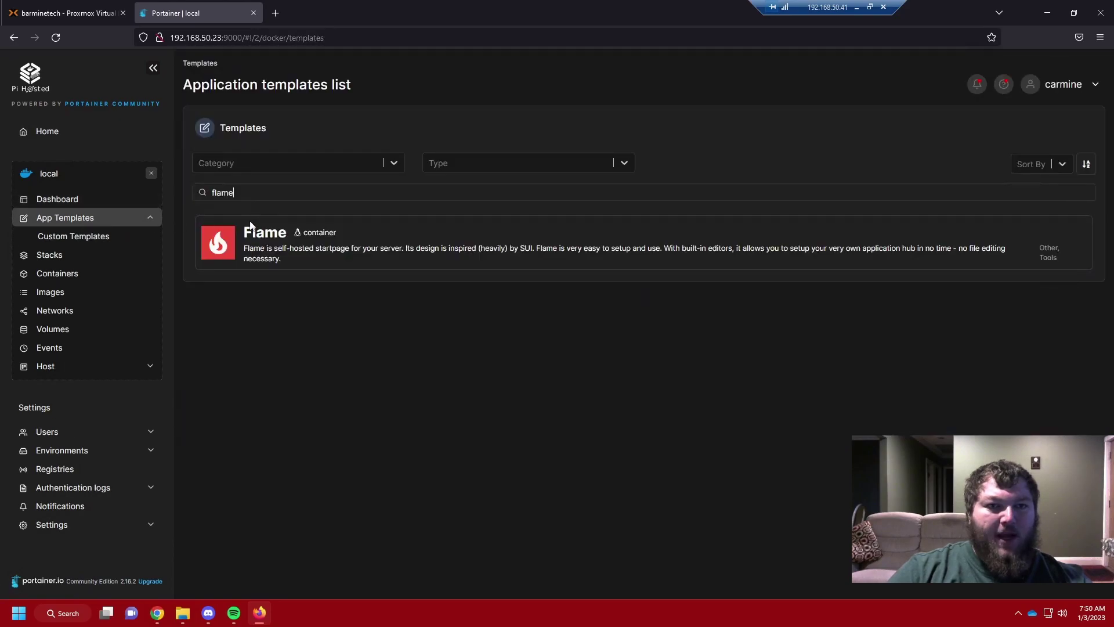
click(234, 193)
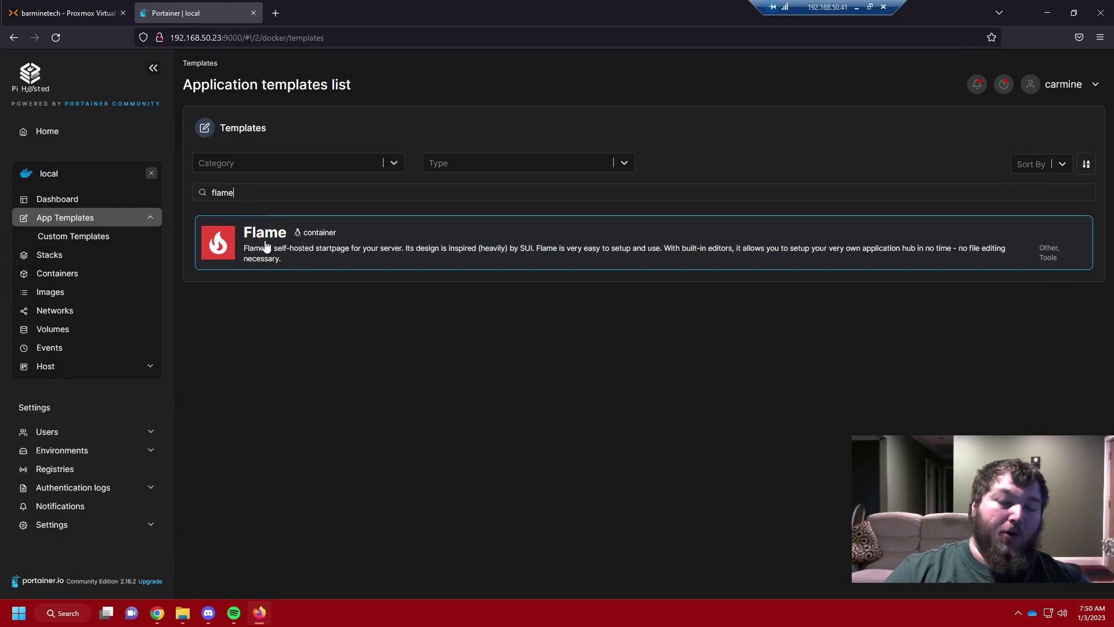
click(356, 250)
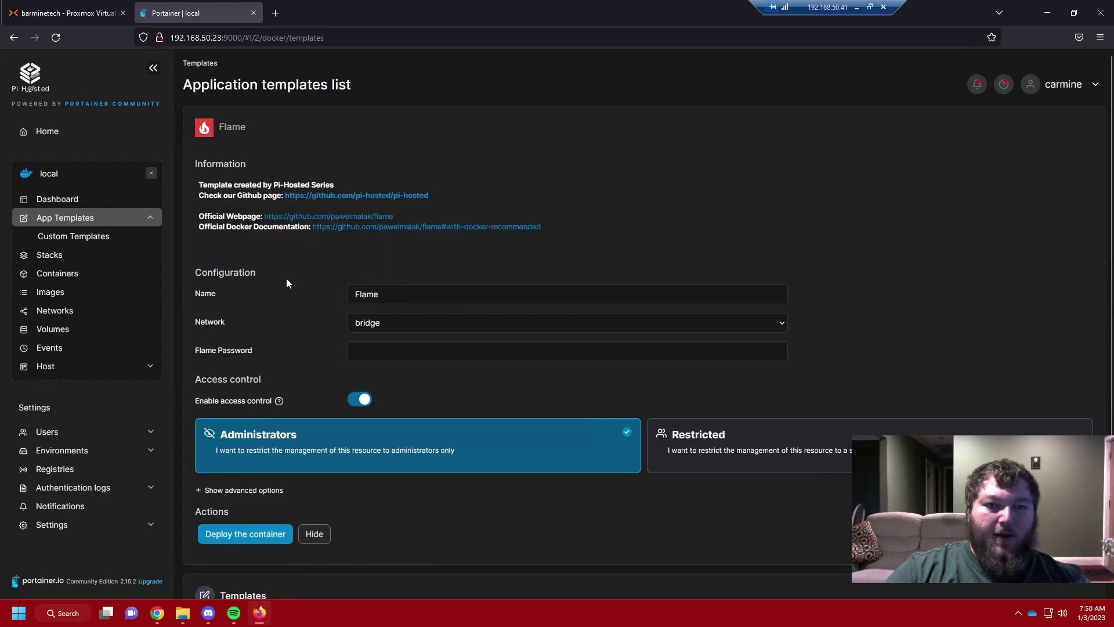
Step: Enter the Flame password, show advanced port and volume options, and deploy the container
scroll(287, 282, down, 2)
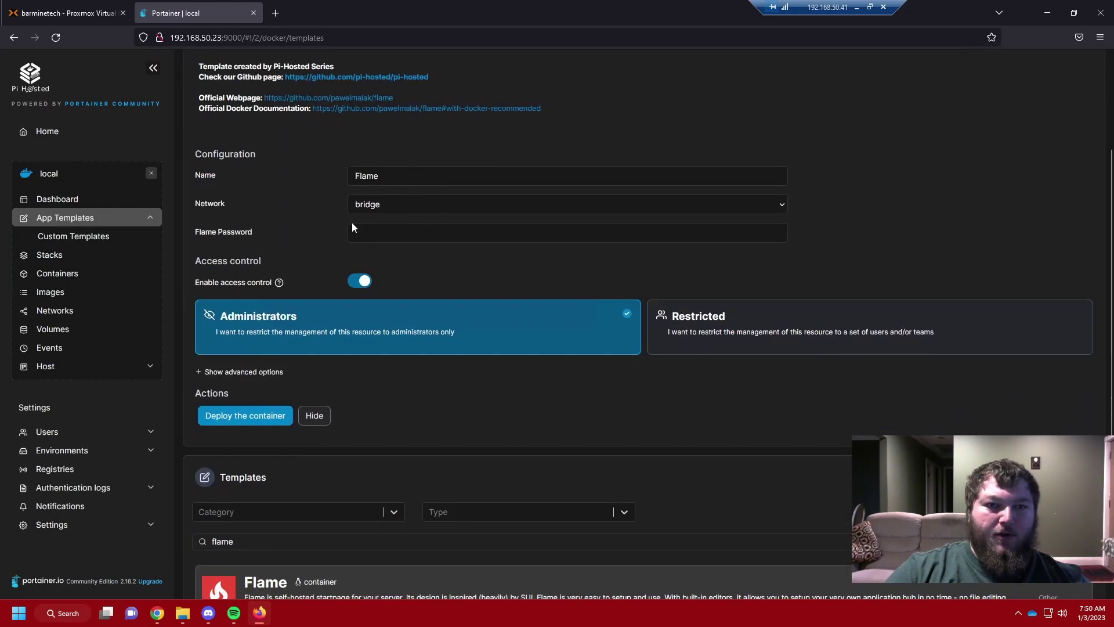
click(355, 232)
text(pas)
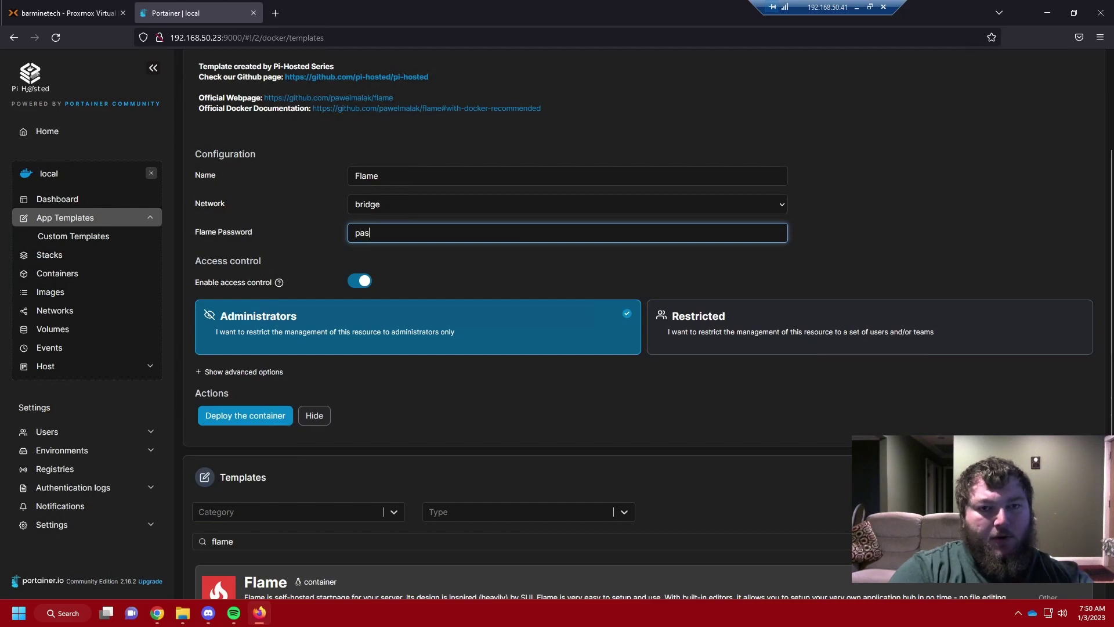
text(sword)
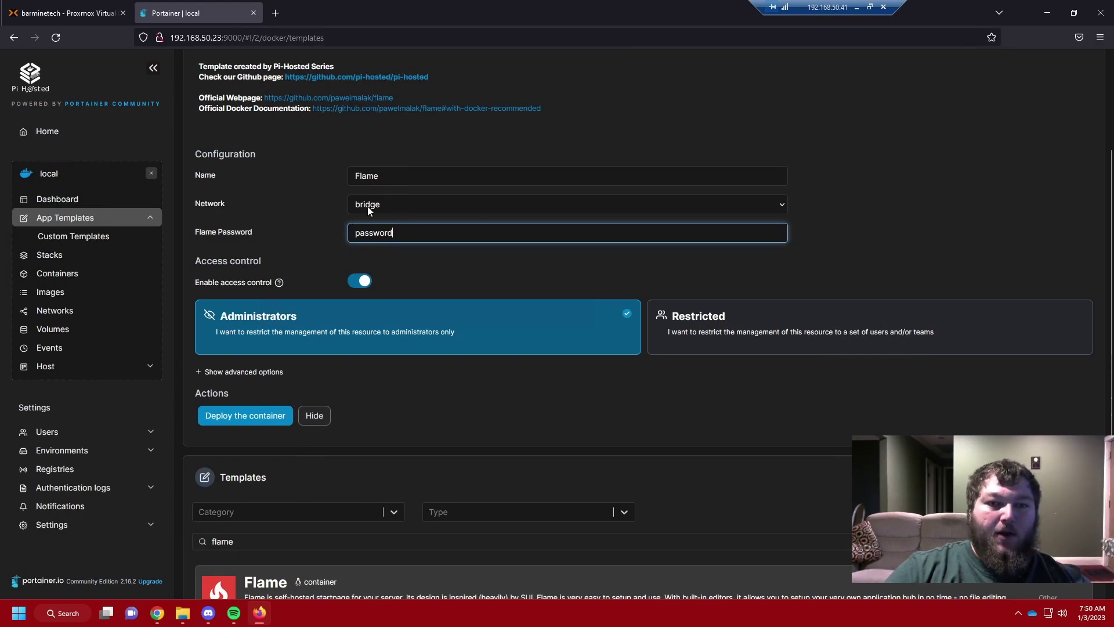
click(263, 372)
scroll(290, 344, down, 2)
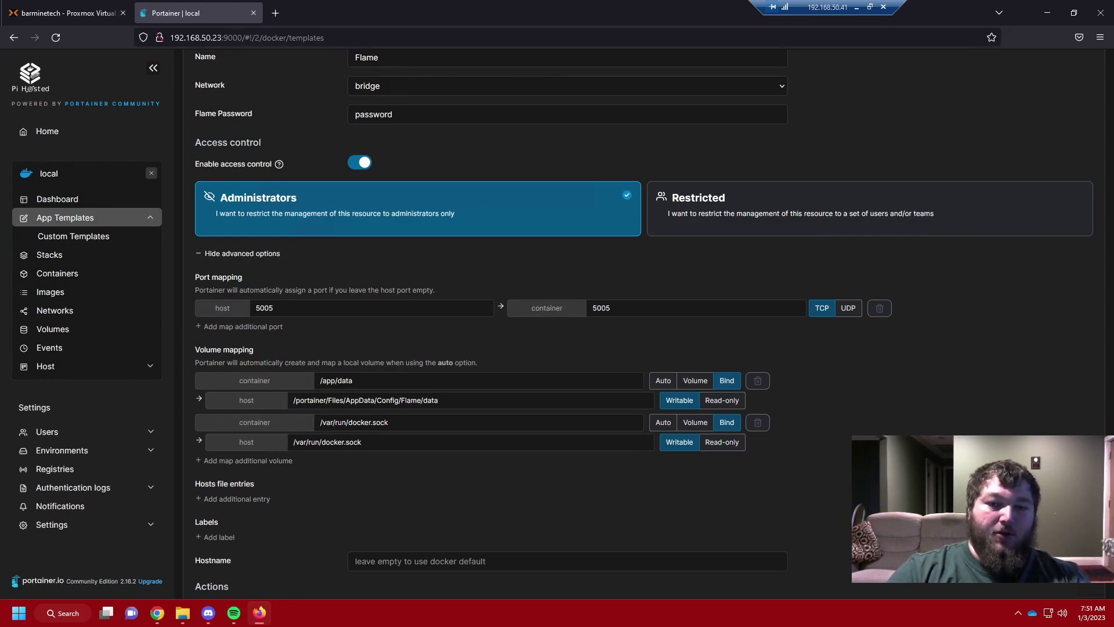
scroll(354, 337, down, 3)
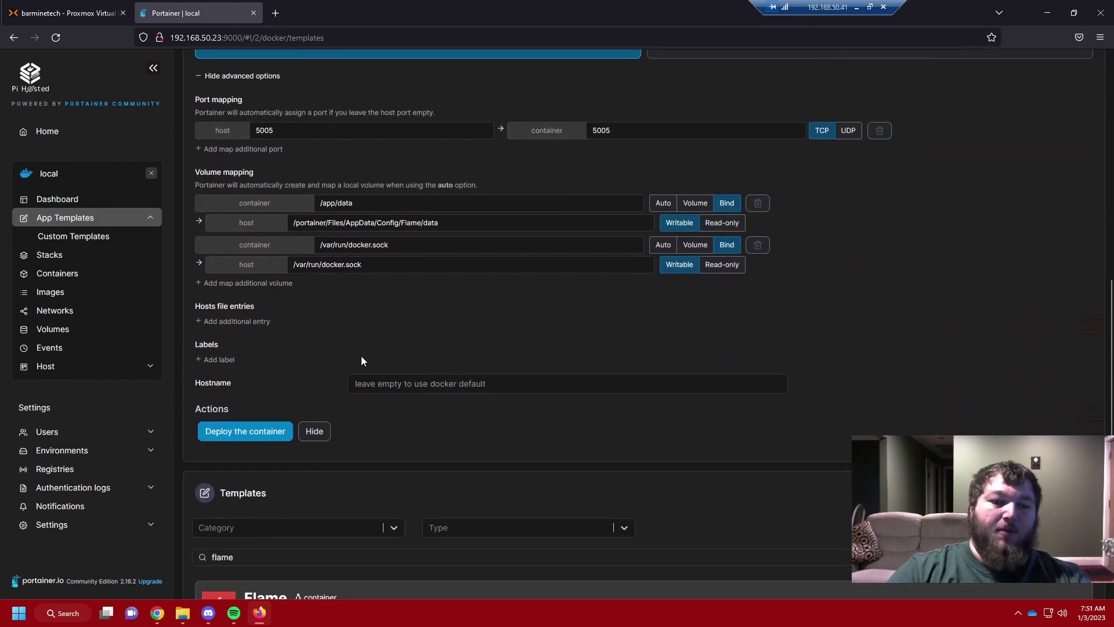
click(259, 427)
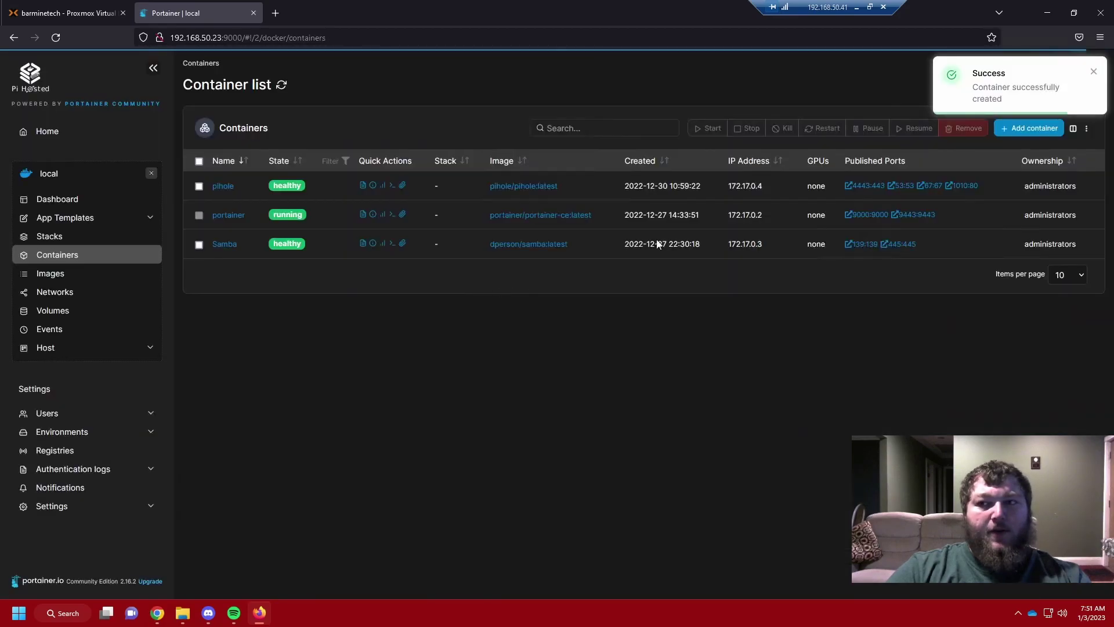
Step: Open Flame on port 5005, log in with a 2-week session, and check for updates
click(864, 186)
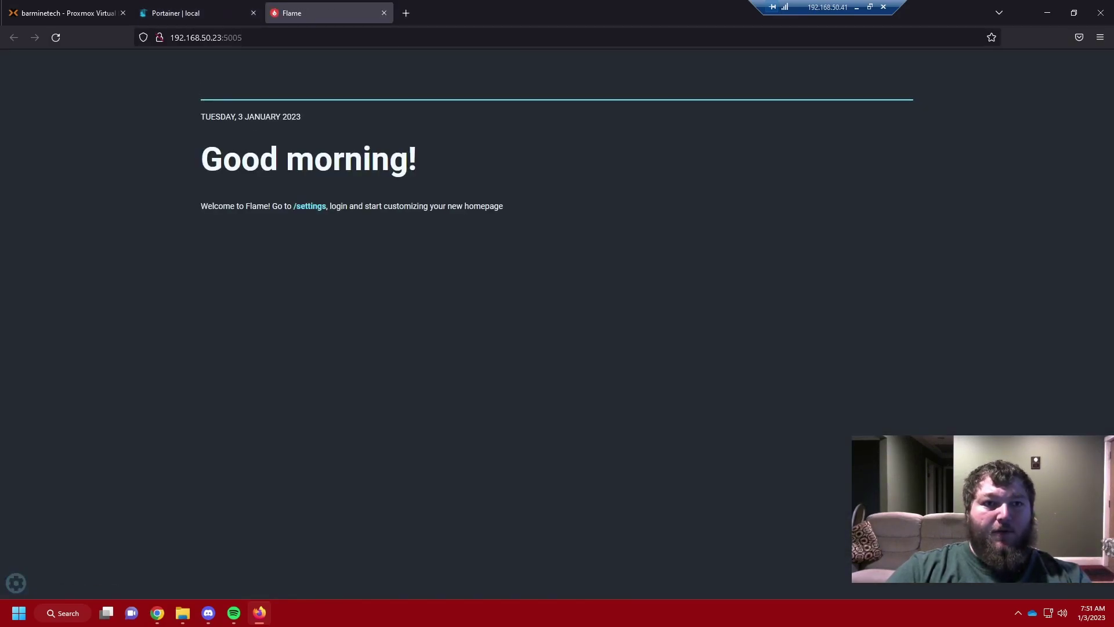
click(309, 210)
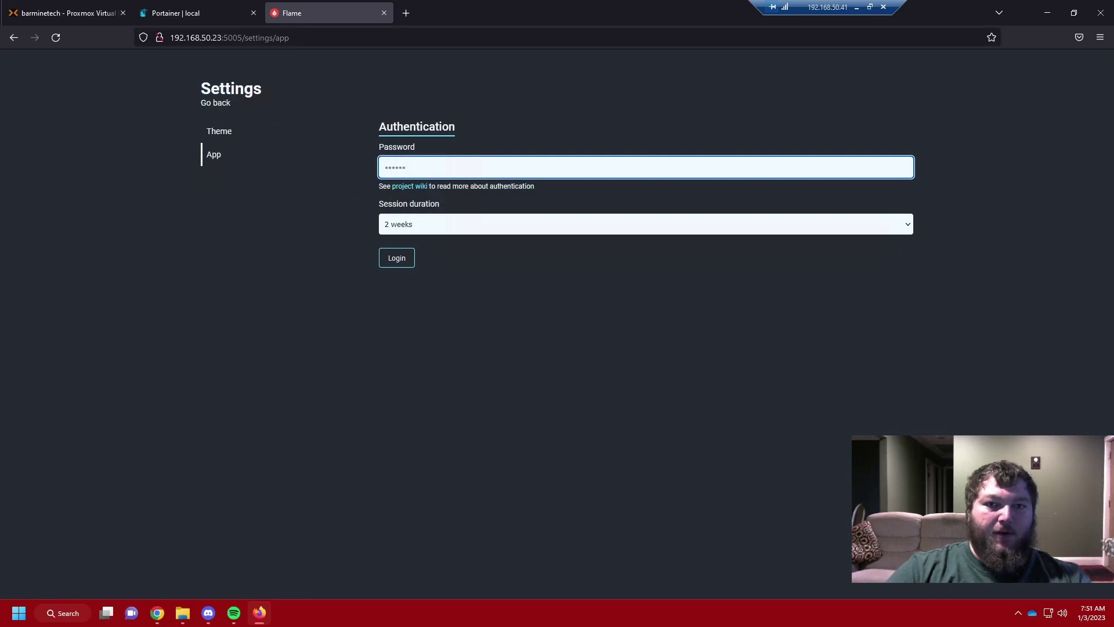
text(********)
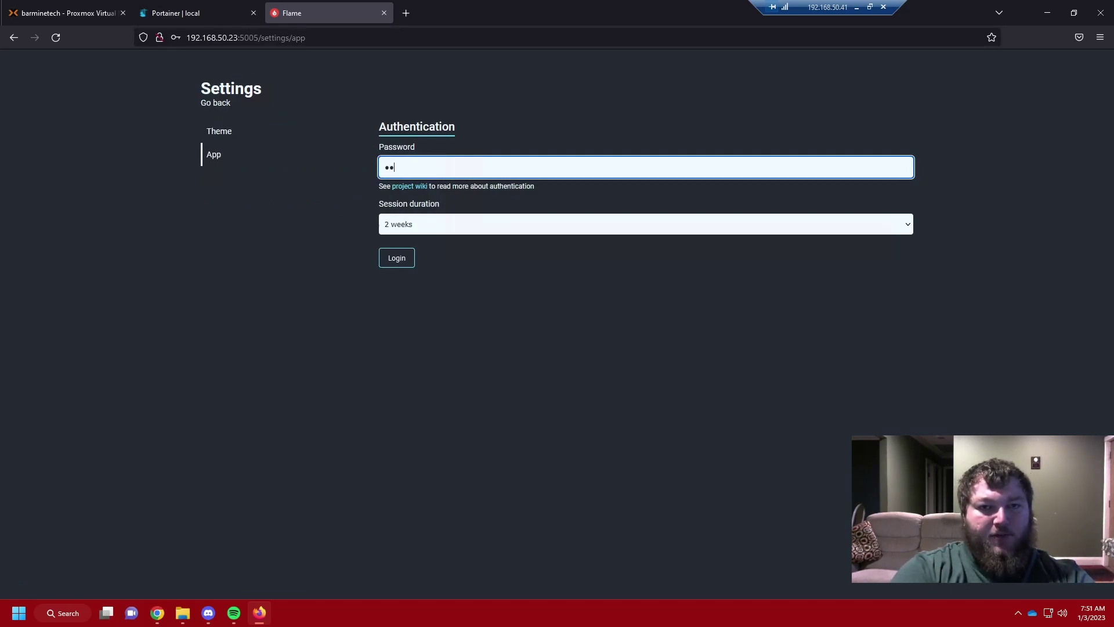
click(416, 224)
click(346, 245)
click(395, 256)
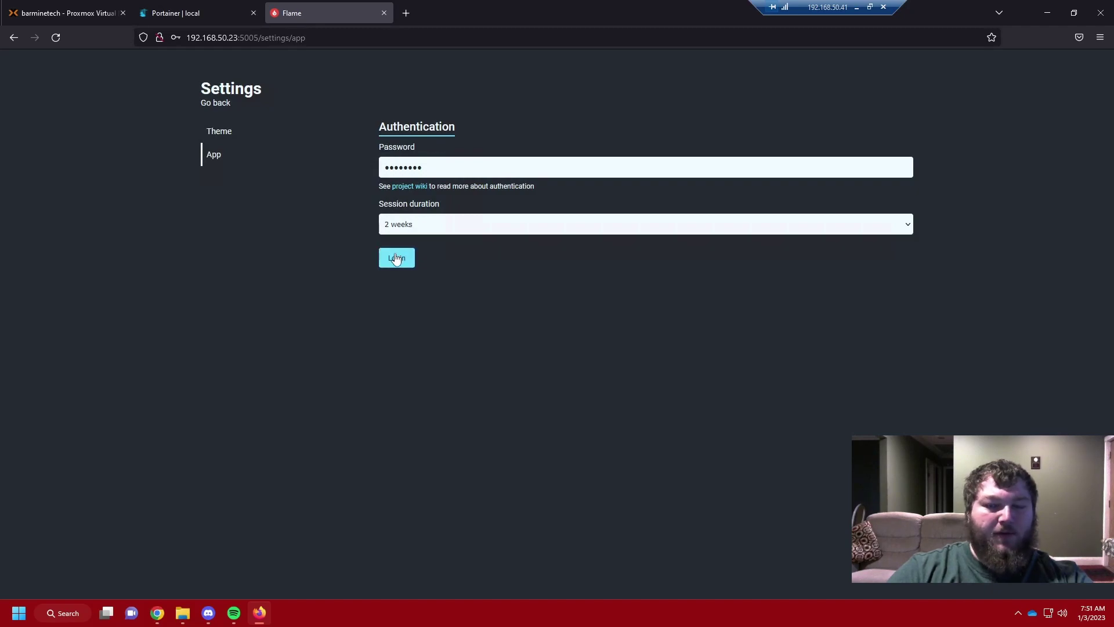
click(330, 184)
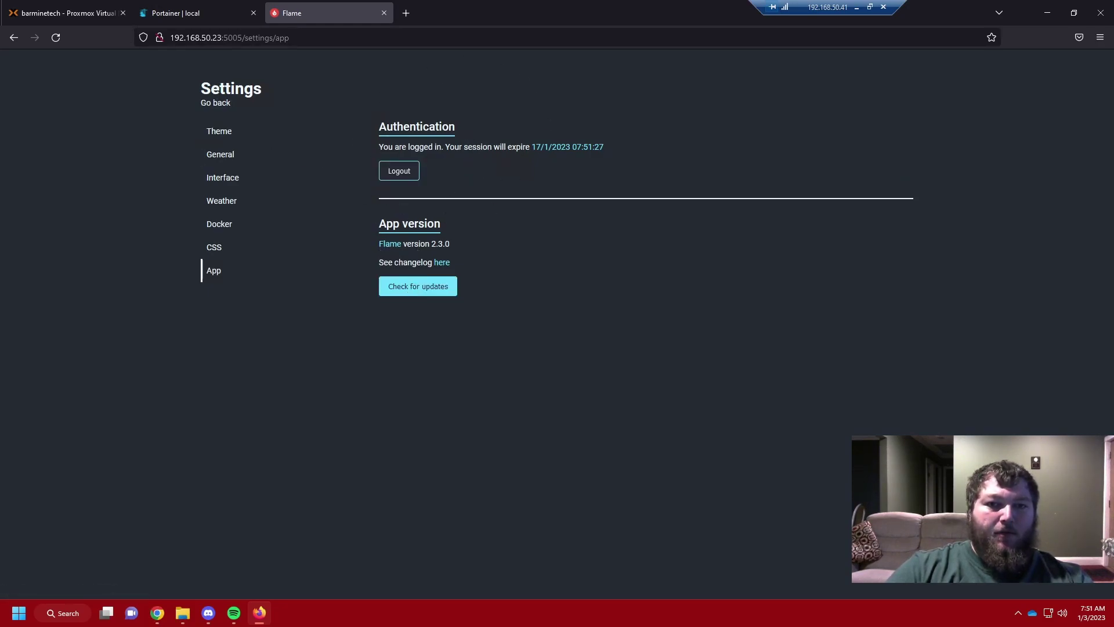
click(412, 293)
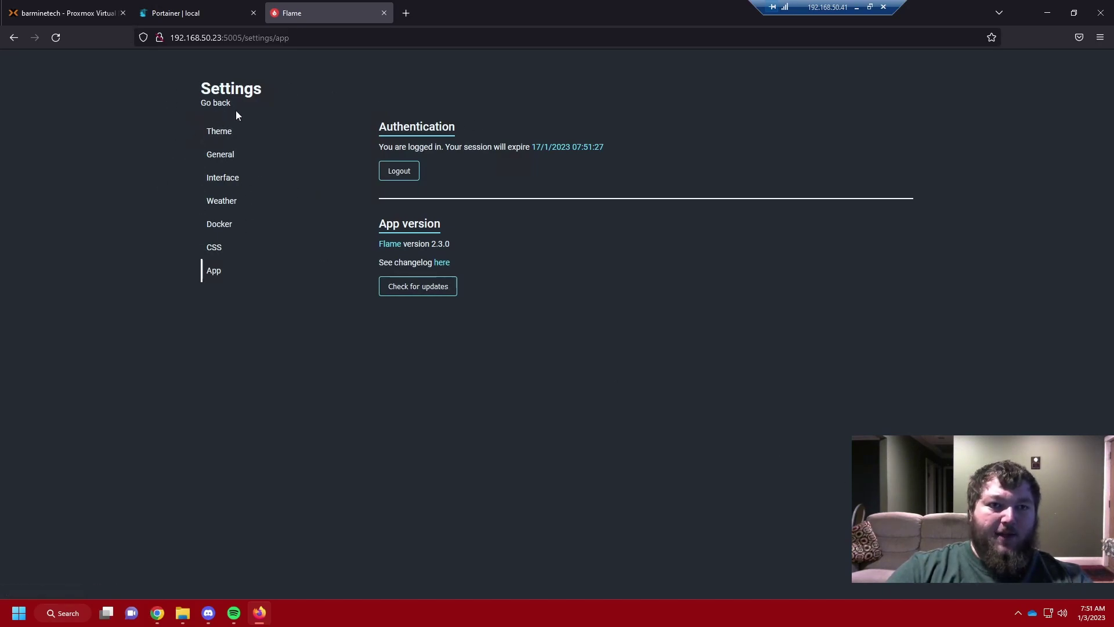
Step: In Theme settings, try the Cab, Cloud and Tron themes
click(221, 136)
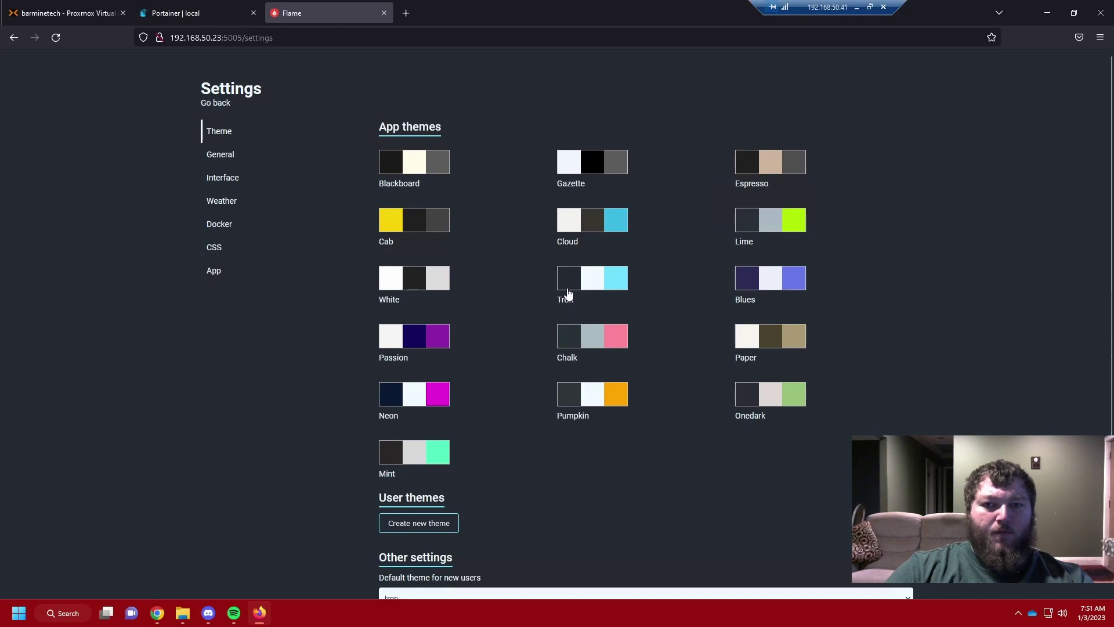
click(439, 222)
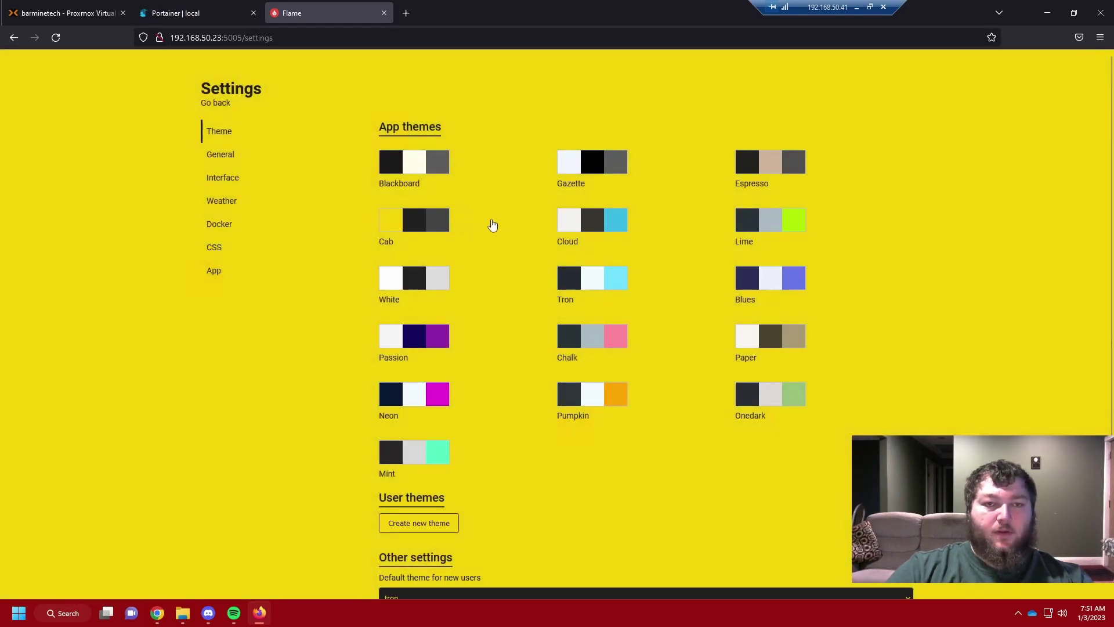
click(586, 228)
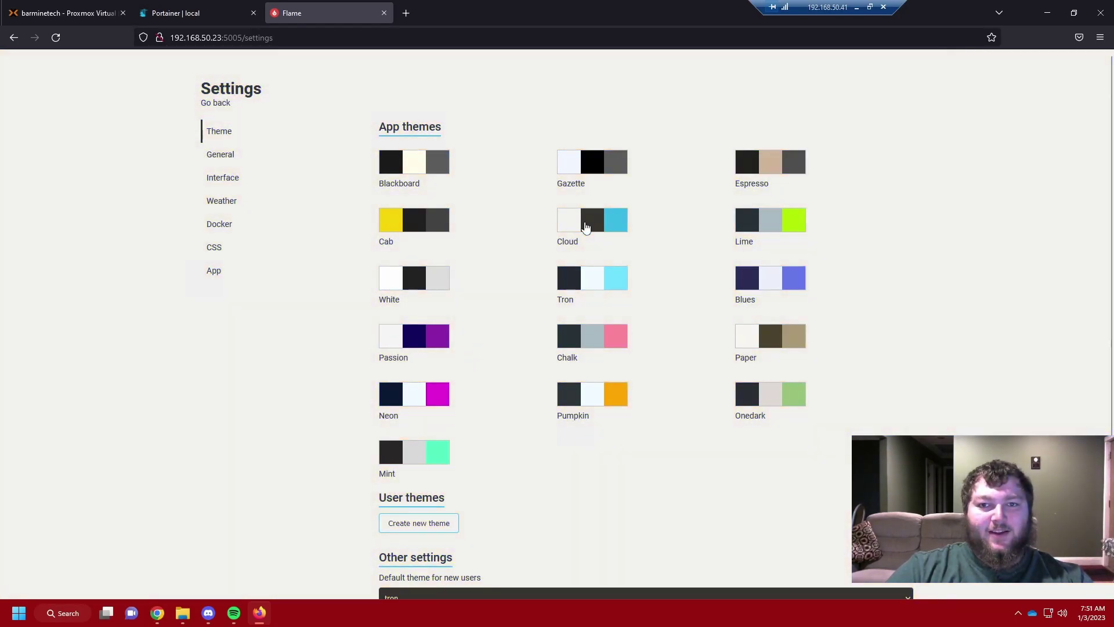
scroll(493, 279, down, 2)
click(598, 210)
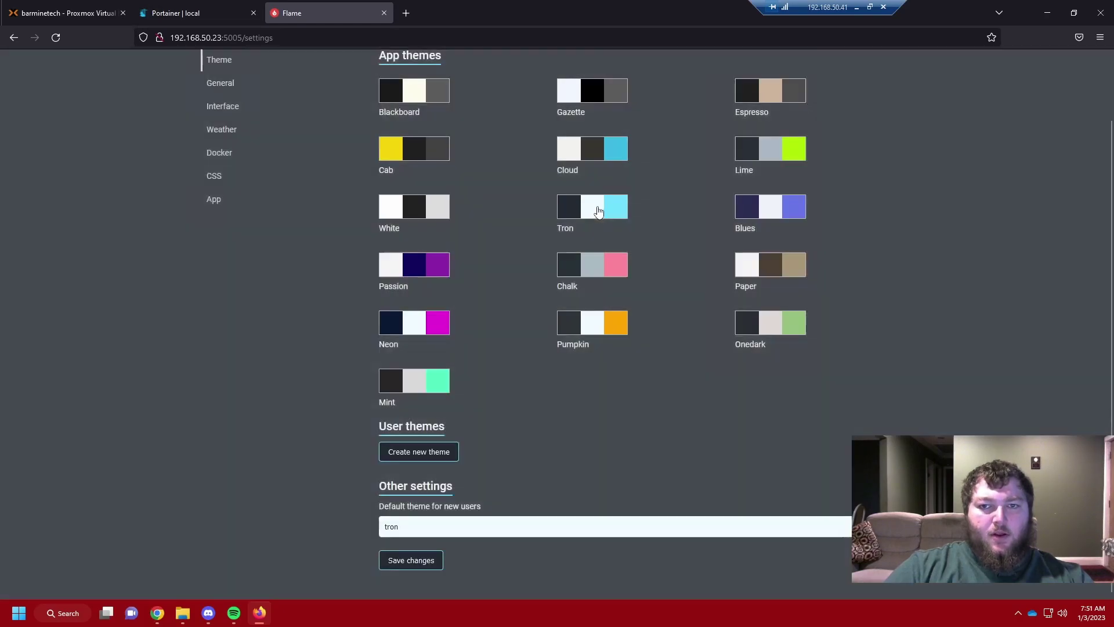
Step: Preview the Neon, Passion, Mint, Pumpkin and Onedark themes, returning to Tron
click(417, 322)
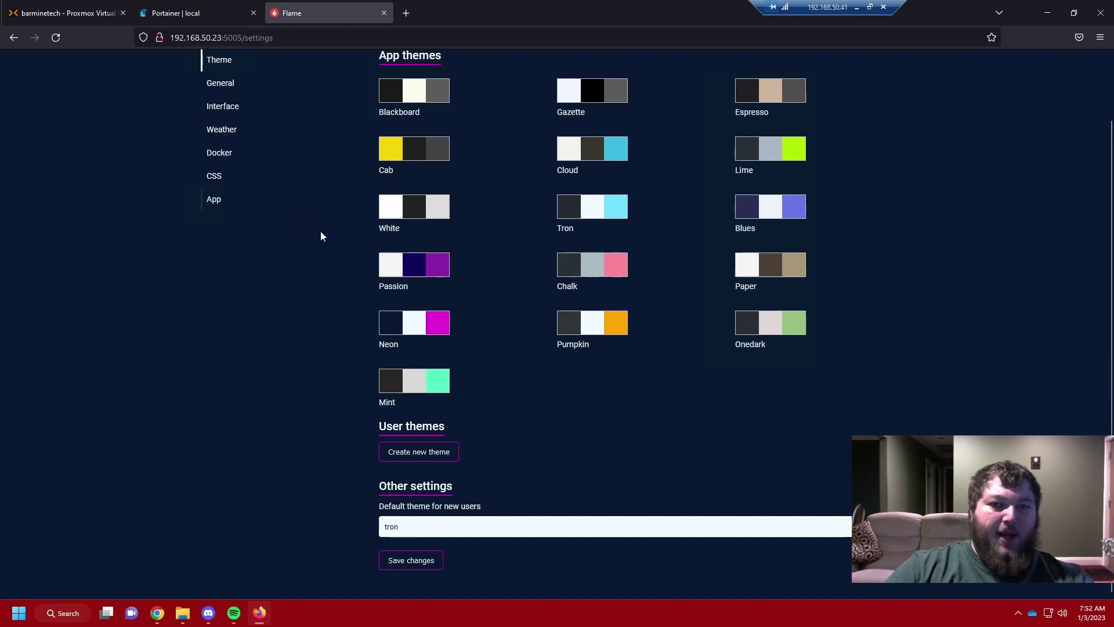
click(388, 270)
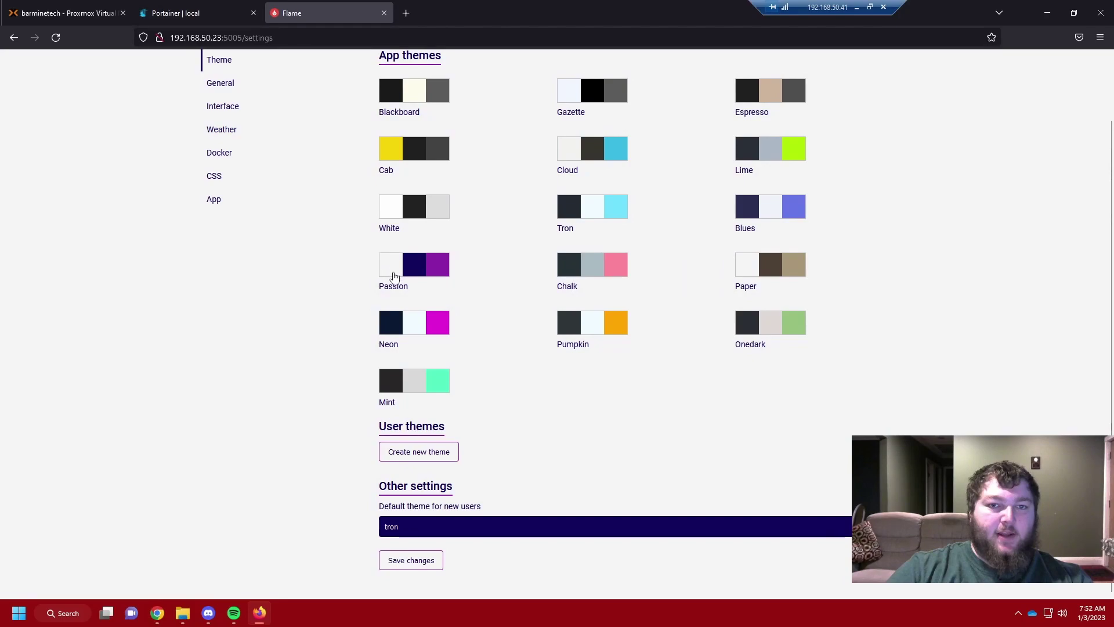
click(387, 322)
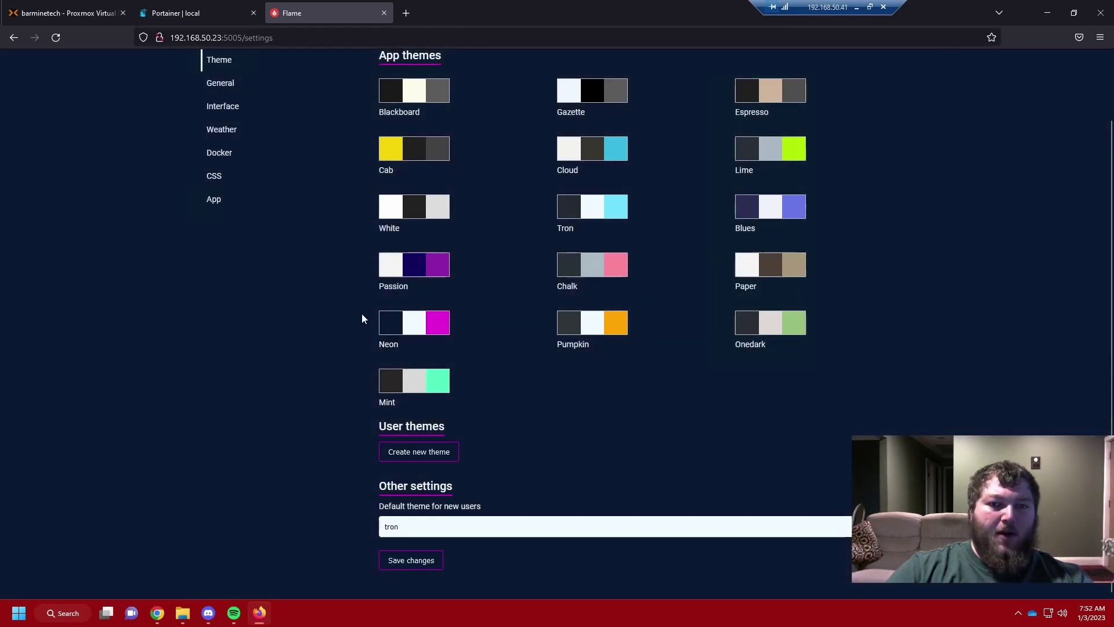
click(389, 388)
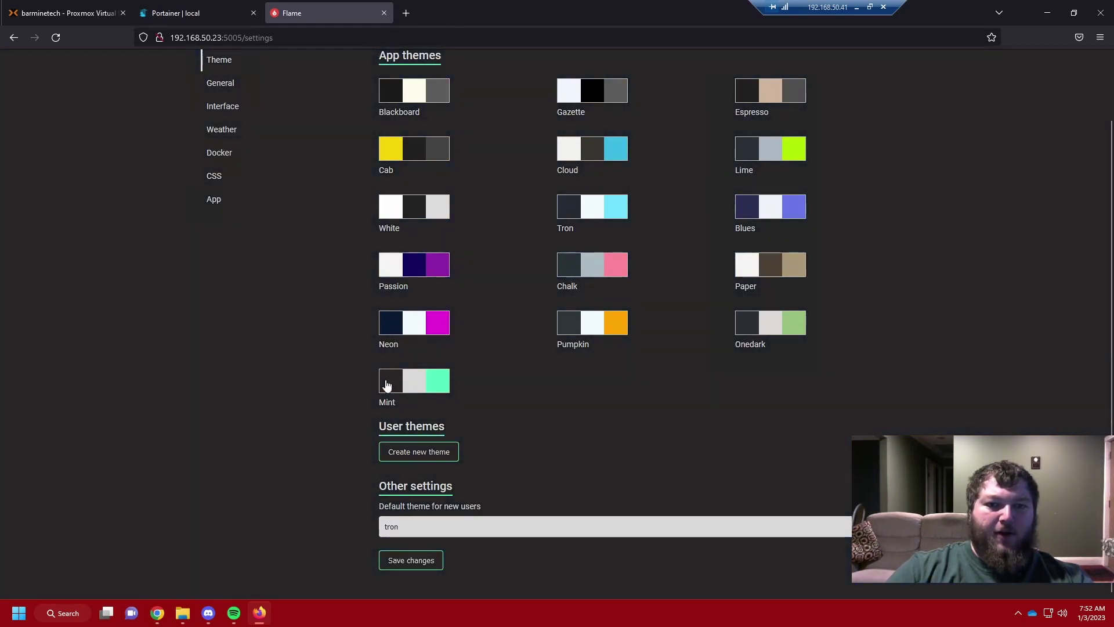
click(581, 323)
click(743, 323)
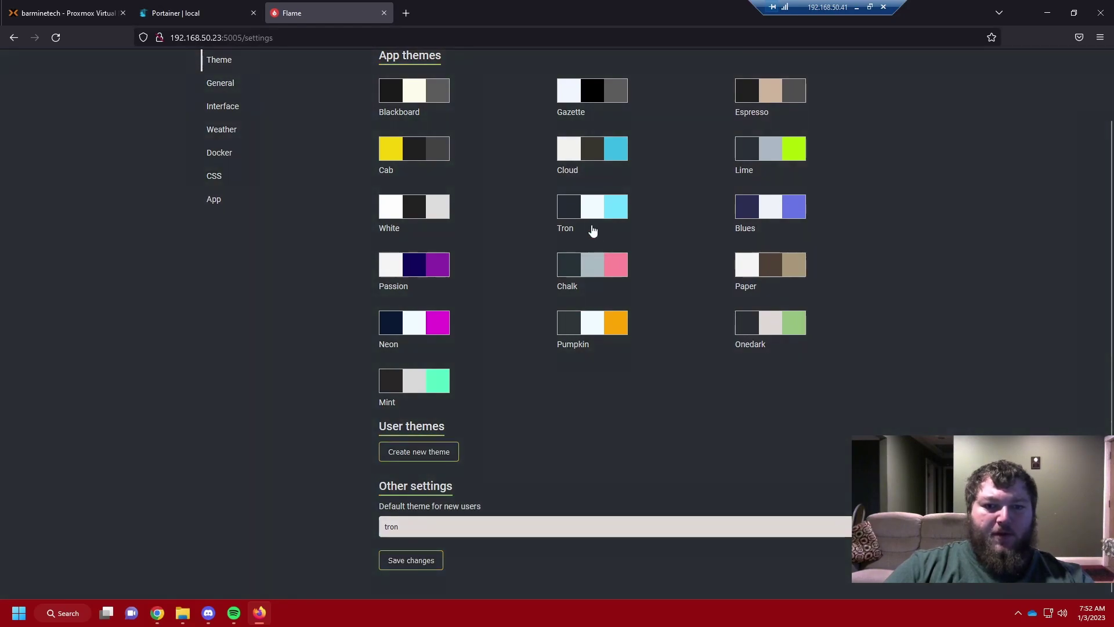
click(577, 209)
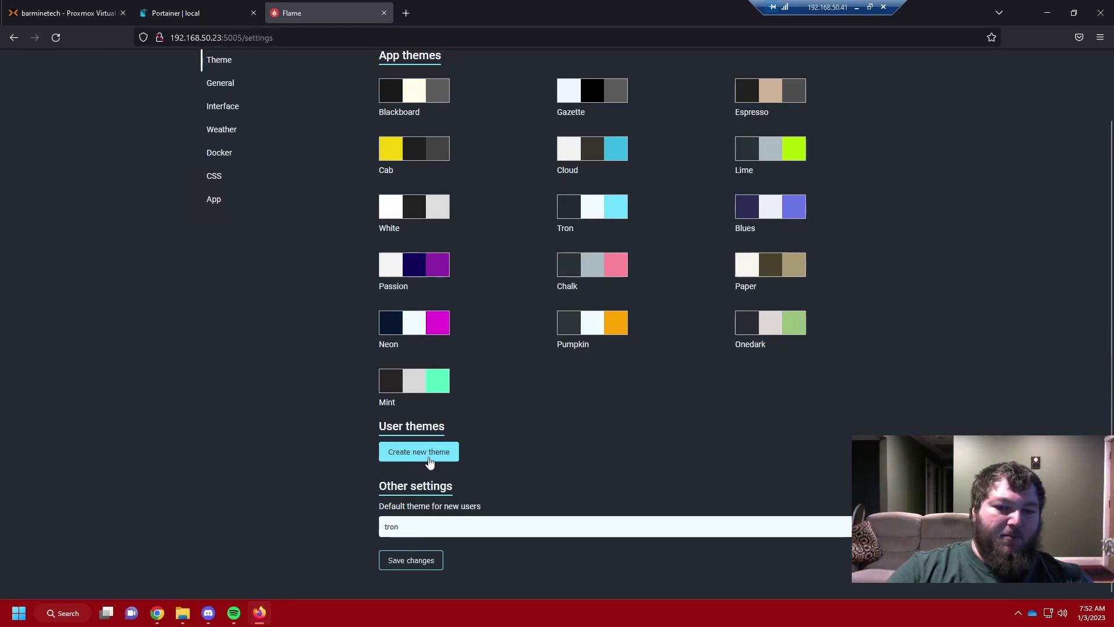
Step: Save Tron as the chosen app theme
scroll(321, 417, up, 2)
scroll(287, 336, down, 2)
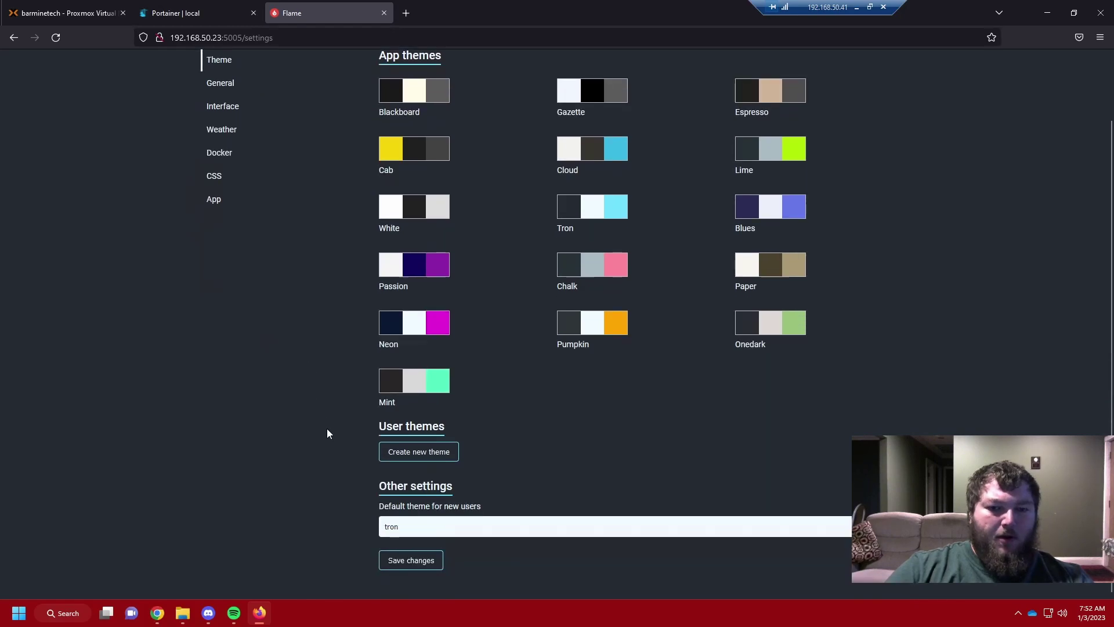
click(429, 566)
scroll(355, 324, up, 2)
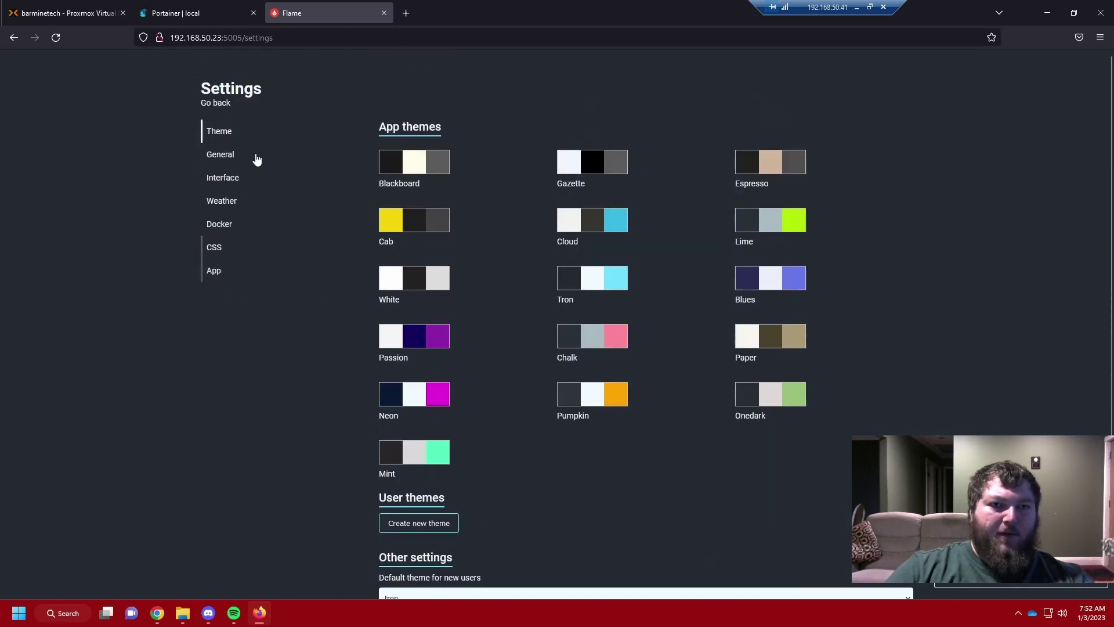
Step: In General settings, inspect the primary search provider choices, keeping Local search
click(232, 155)
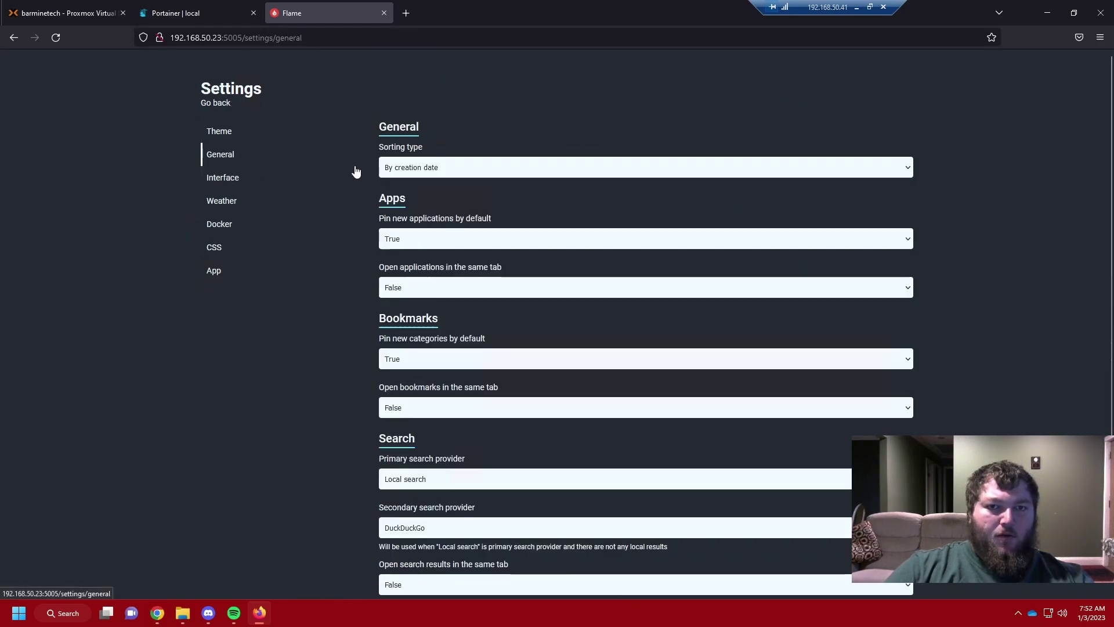
scroll(361, 215, down, 1)
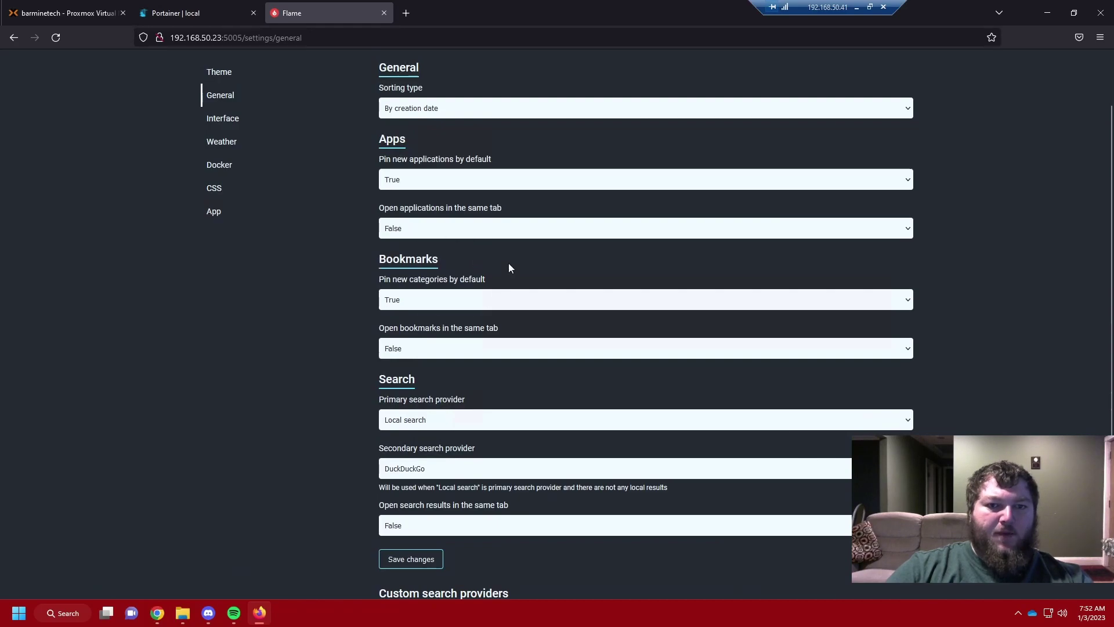
scroll(462, 331, down, 1)
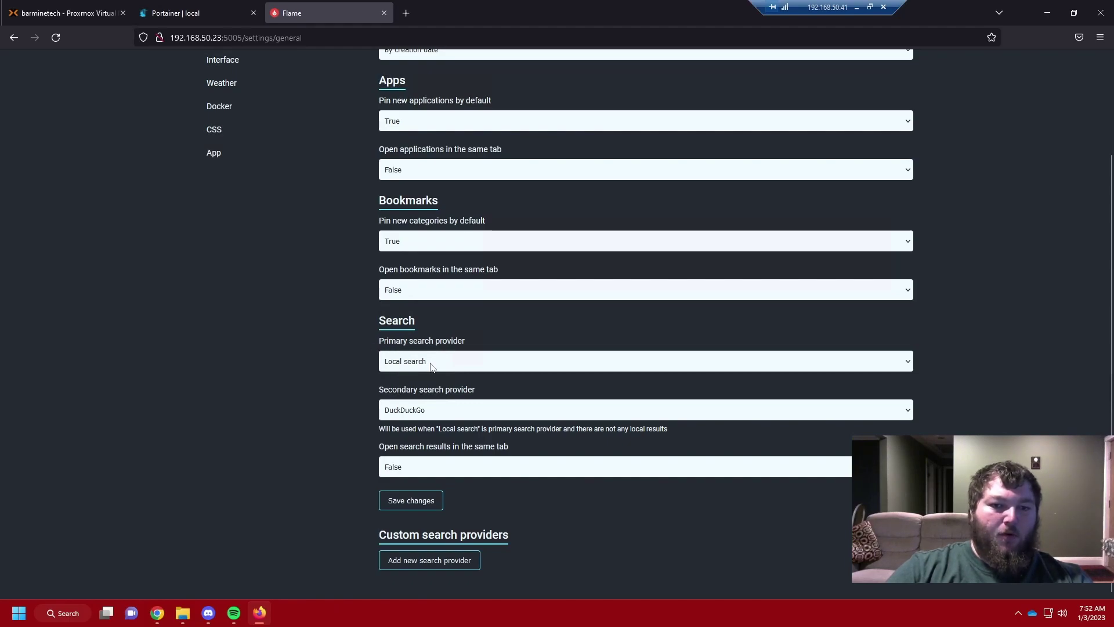
click(435, 362)
click(436, 362)
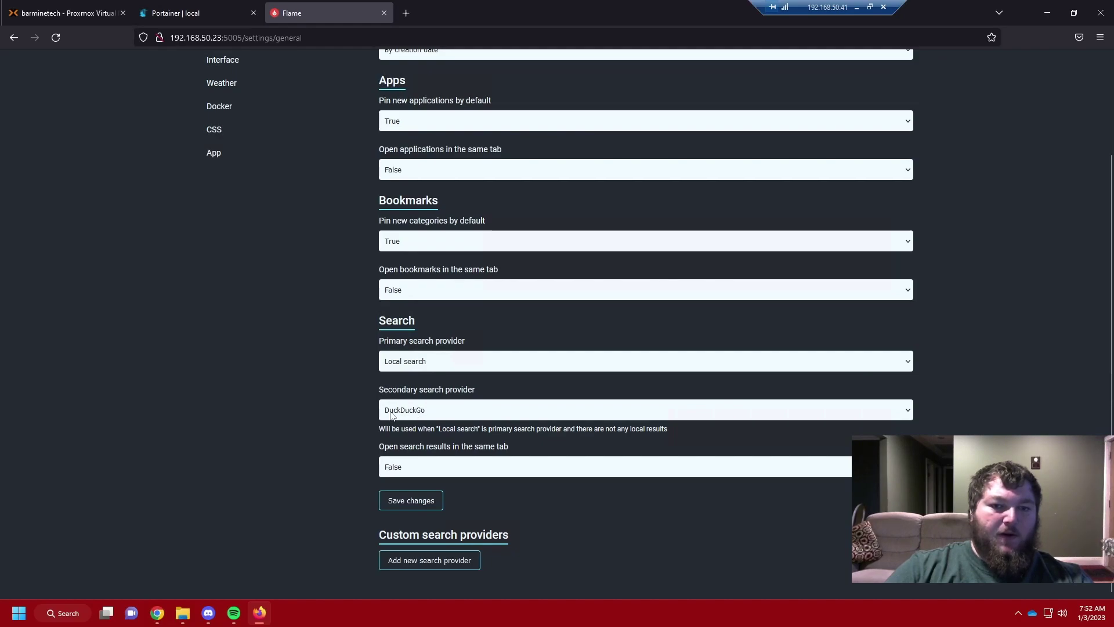
Step: Inspect the secondary search provider choices, keeping DuckDuckGo, then go to Interface settings
click(415, 406)
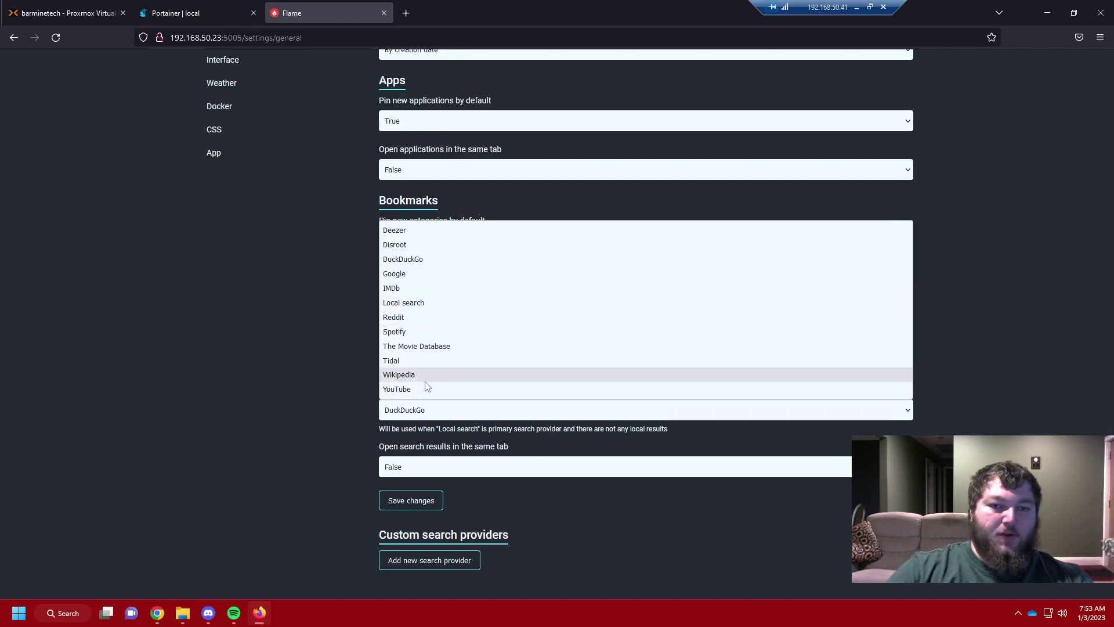
click(320, 428)
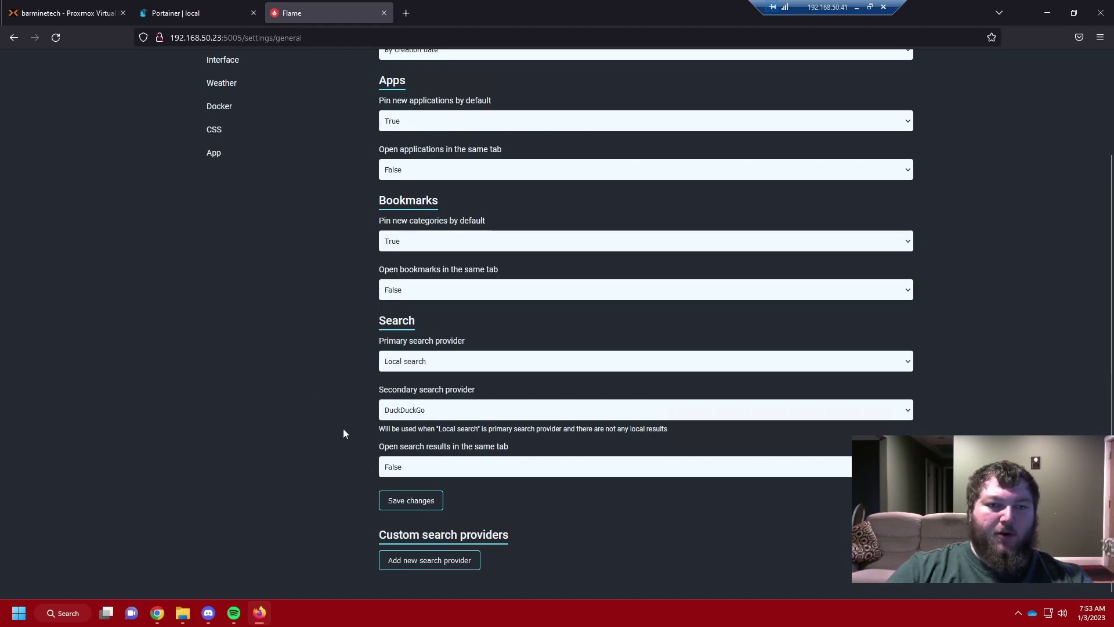
scroll(336, 406, up, 3)
click(239, 183)
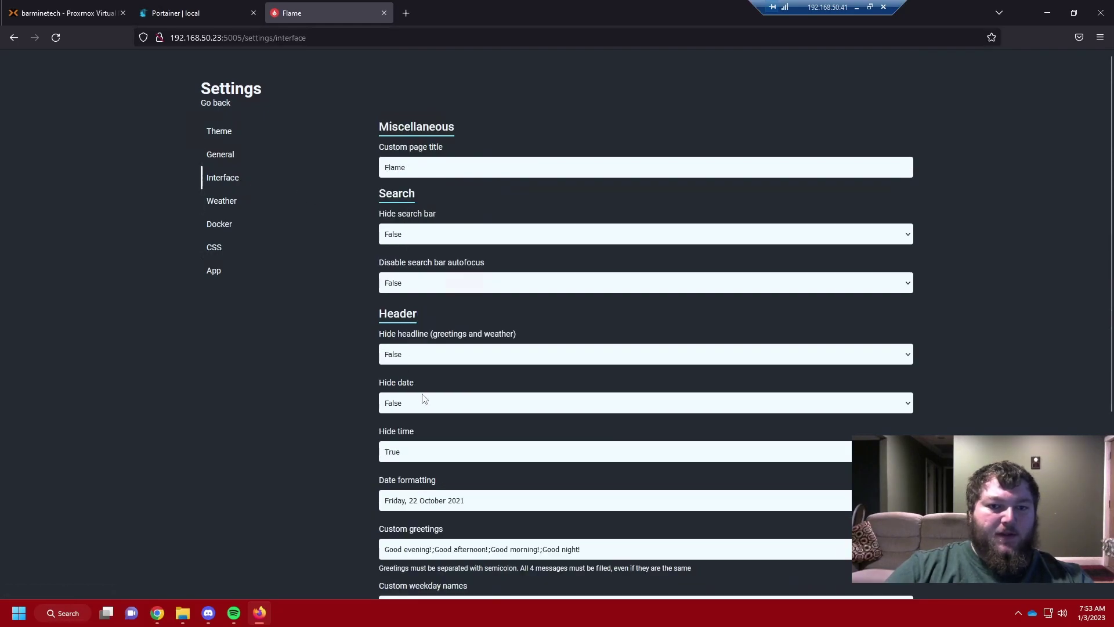
Step: Review Interface settings, go to Weather settings, and open the Weather API link in a new tab
scroll(372, 270, down, 1)
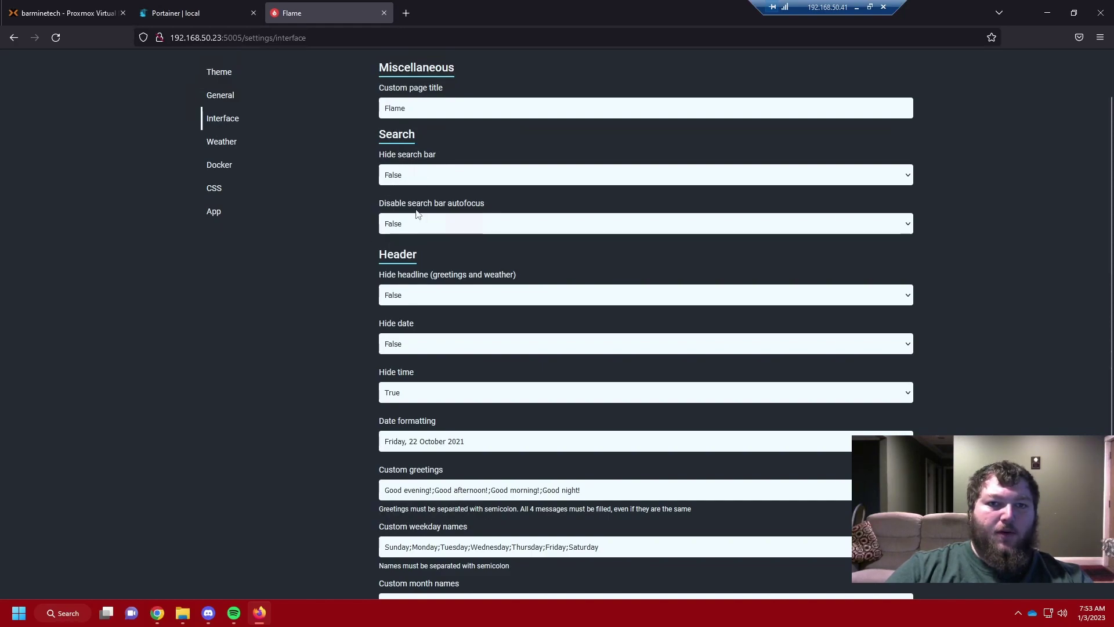
scroll(412, 289, down, 1)
scroll(412, 289, down, 3)
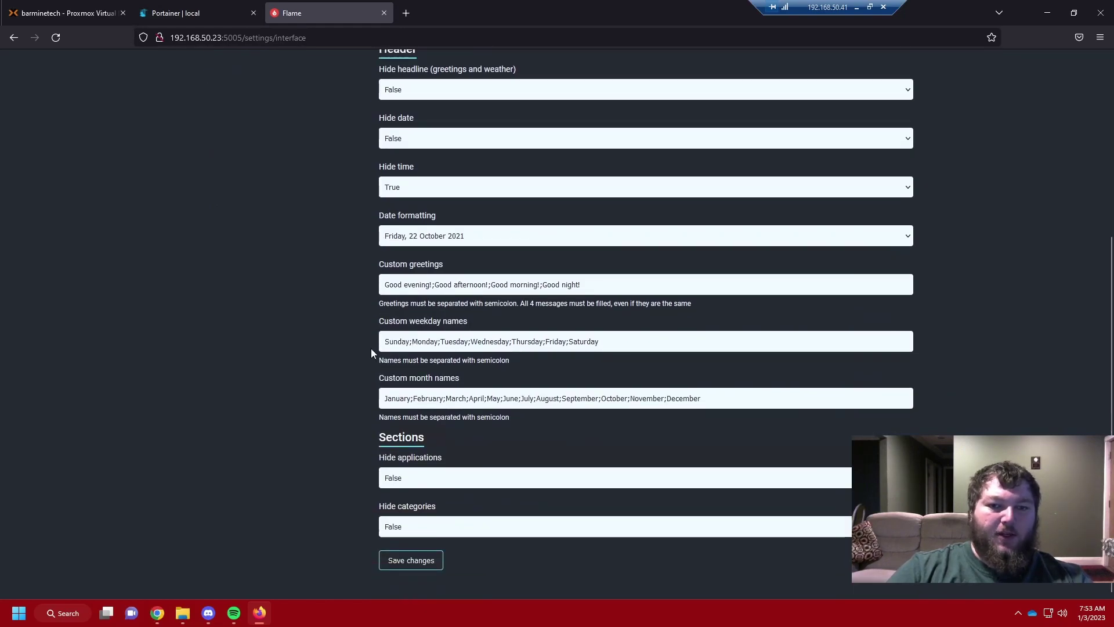
scroll(311, 283, up, 5)
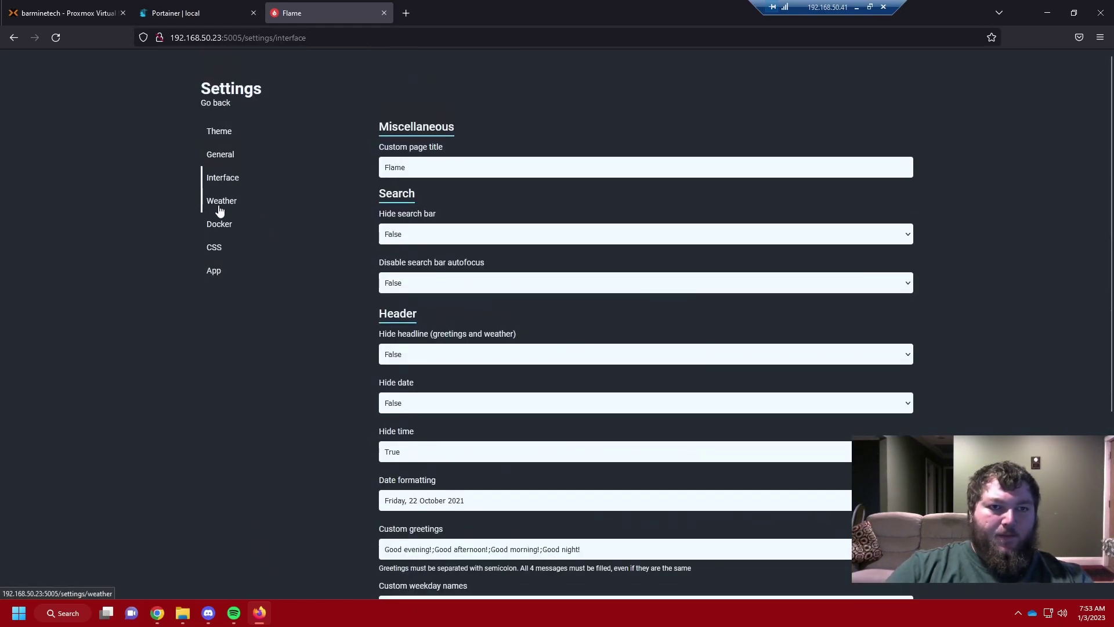
click(220, 210)
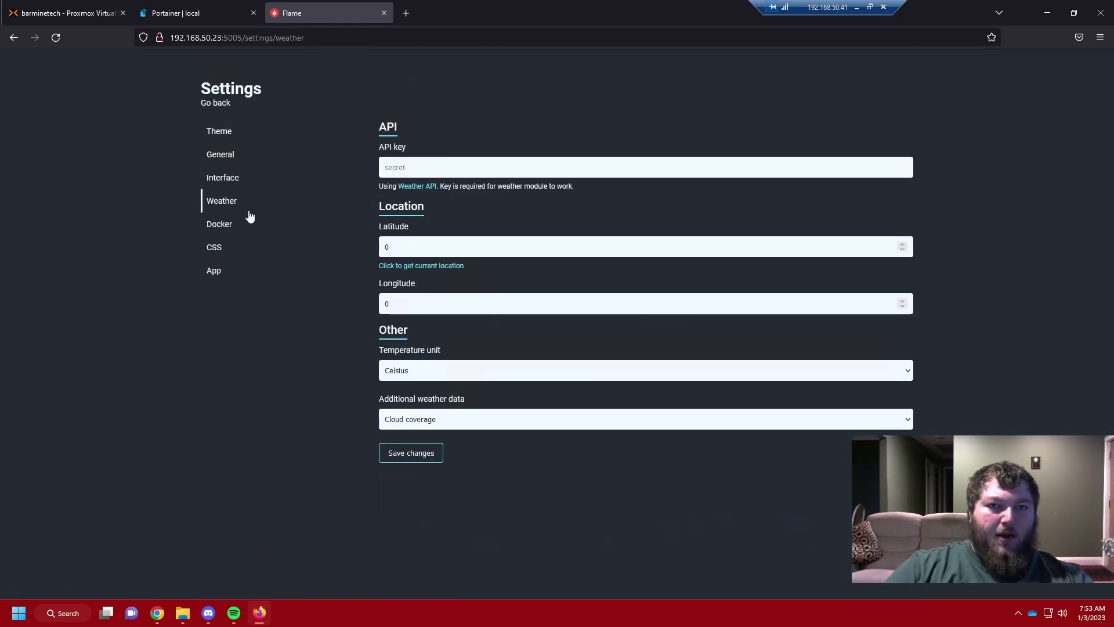
right_click(420, 189)
click(459, 197)
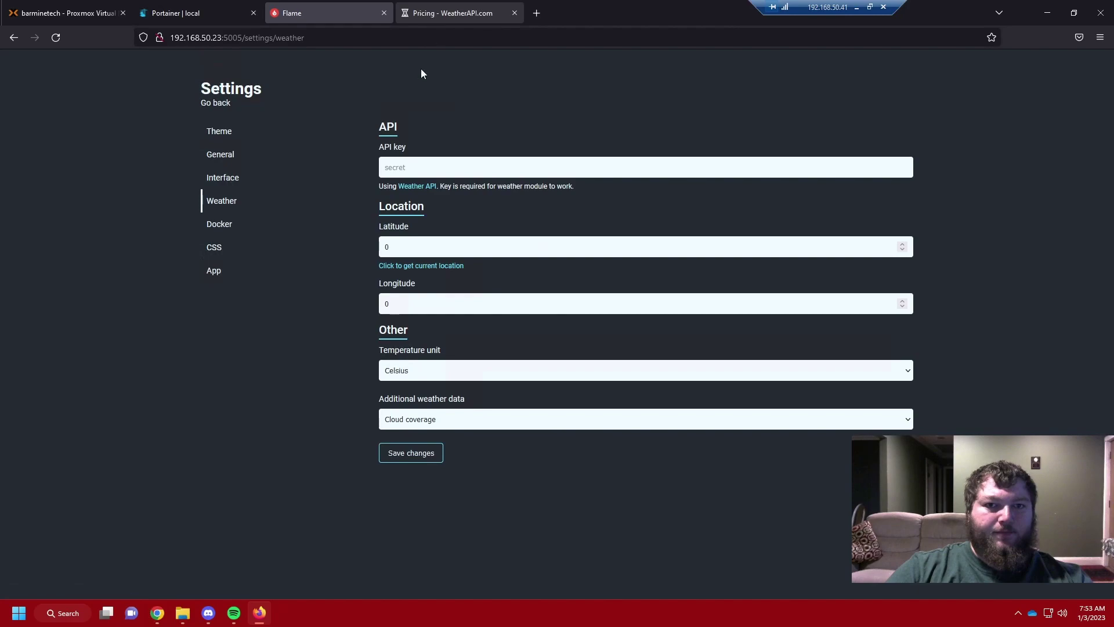
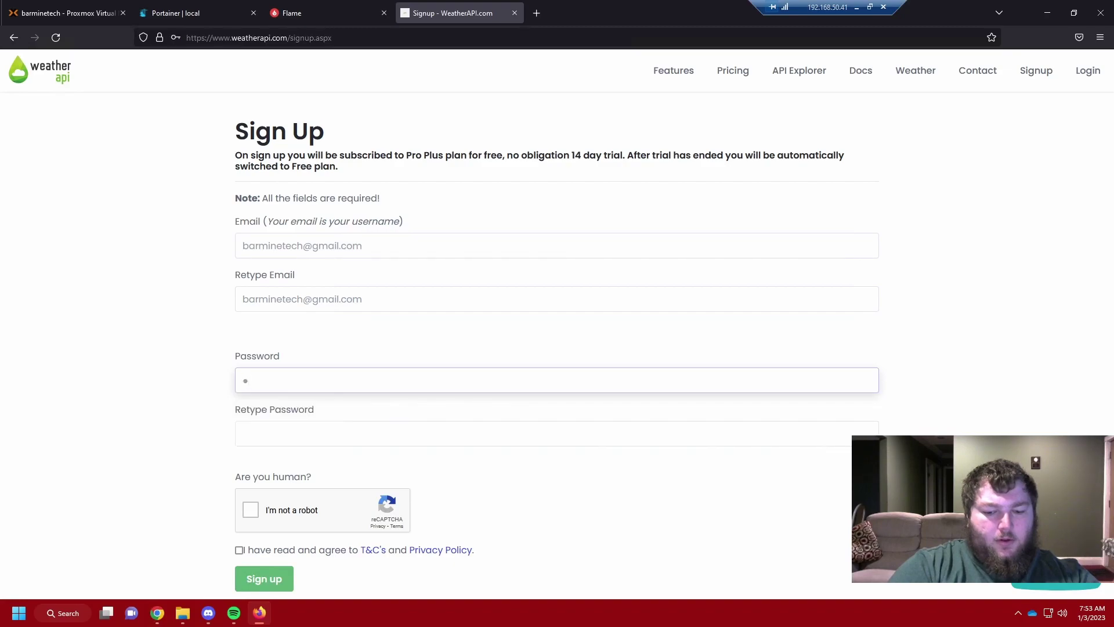
Step: Enter the password and its confirmation, tick the reCAPTCHA, and submit the WeatherAPI sign-up form
key(BackSpace)
key(BackSpace)
key(BackSpace)
key(BackSpace)
key(BackSpace)
key(BackSpace)
text(aaaaaaa)
key(Tab)
text(aaaaaaaaaa)
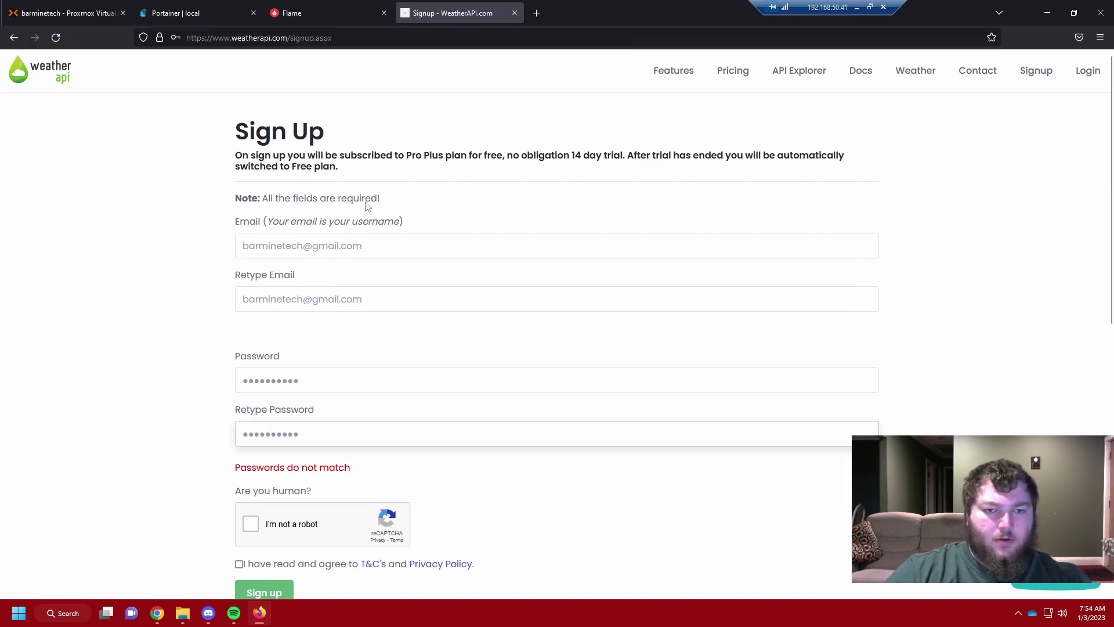
click(250, 524)
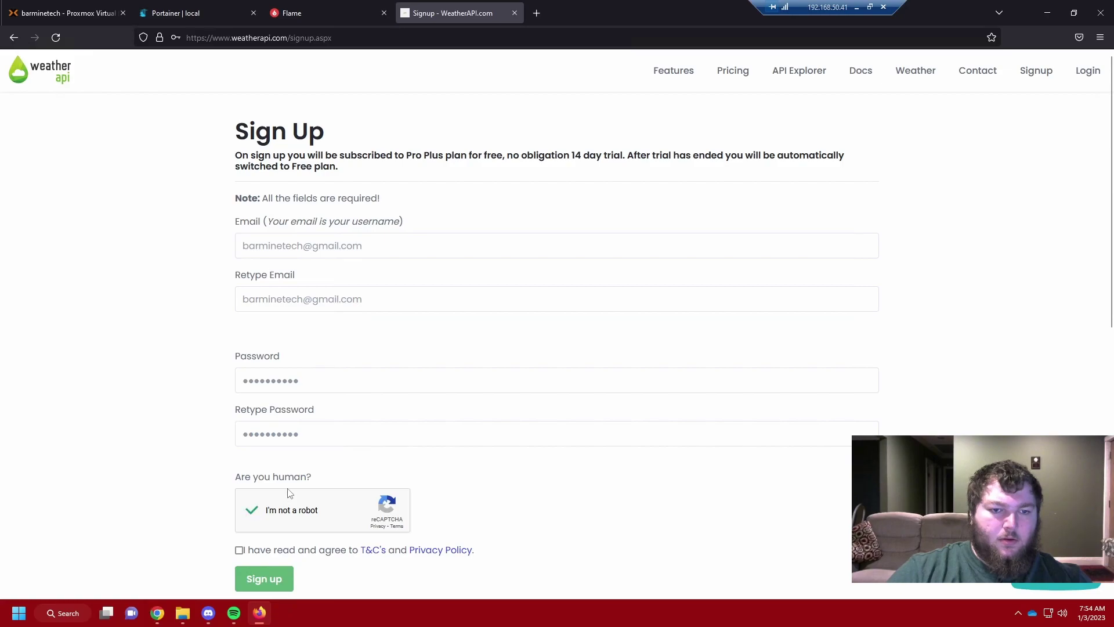
scroll(267, 496, down, 3)
click(271, 404)
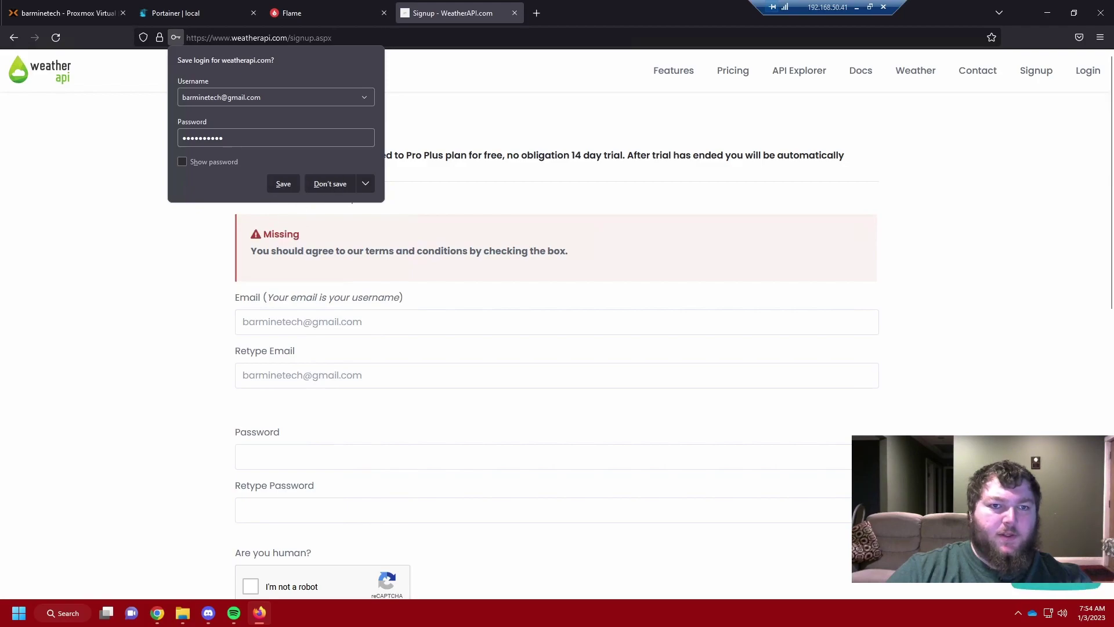
click(246, 326)
Step: Re-enter matching passwords, redo the reCAPTCHA, and resubmit sign-up, declining Firefox's save-login prompt
scroll(226, 393, down, 3)
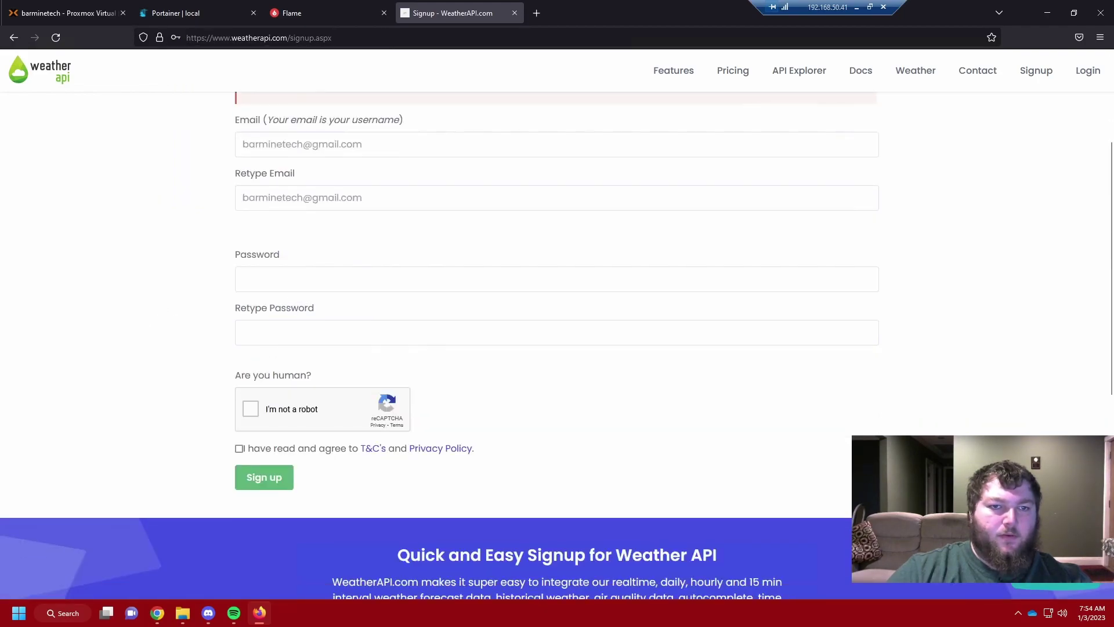
click(244, 279)
text(aaaaaaaaaa)
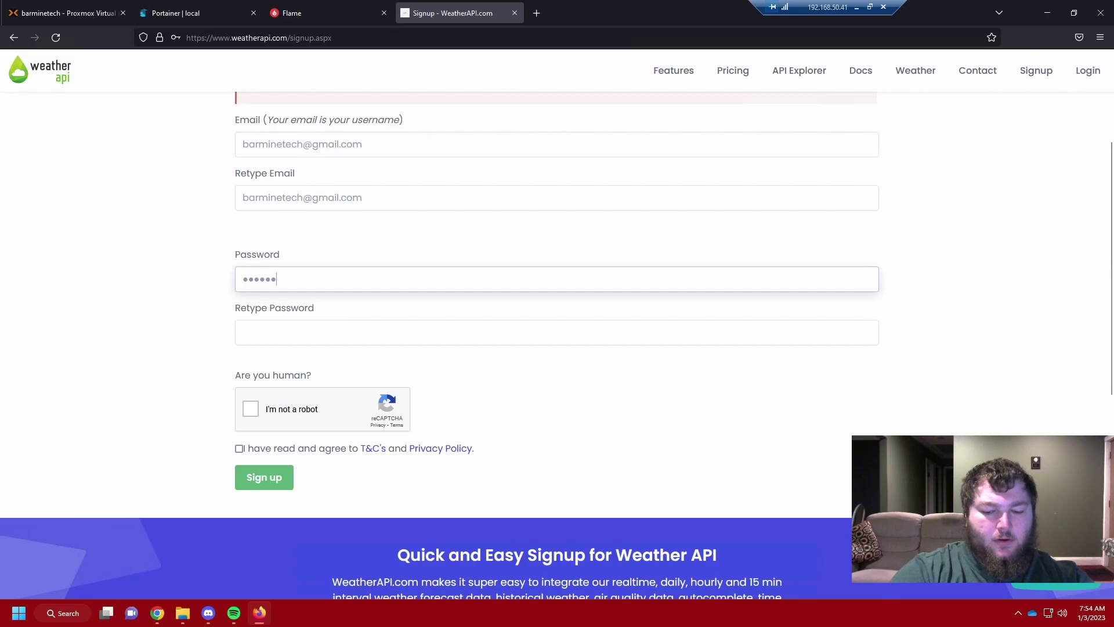
key(Tab)
text(aaaaaaaaaaa)
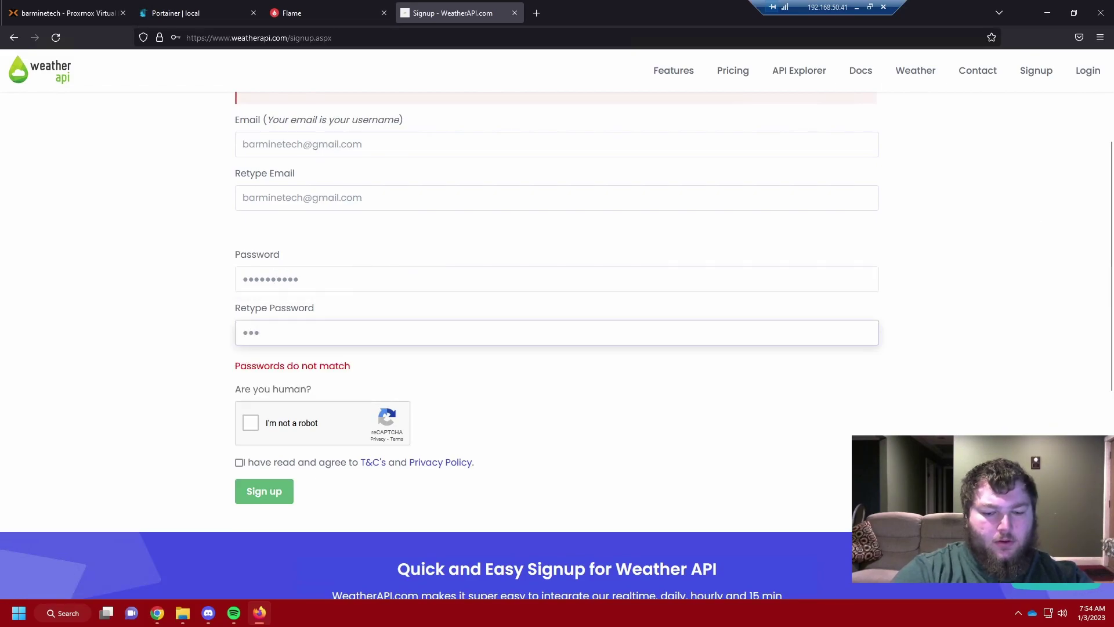
click(251, 422)
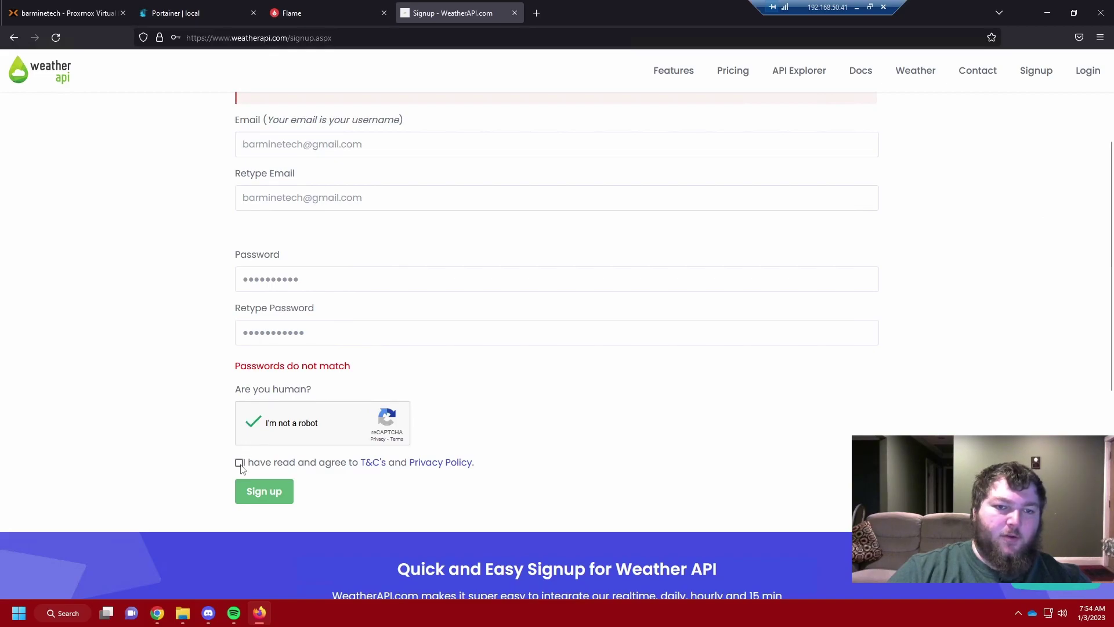
click(263, 490)
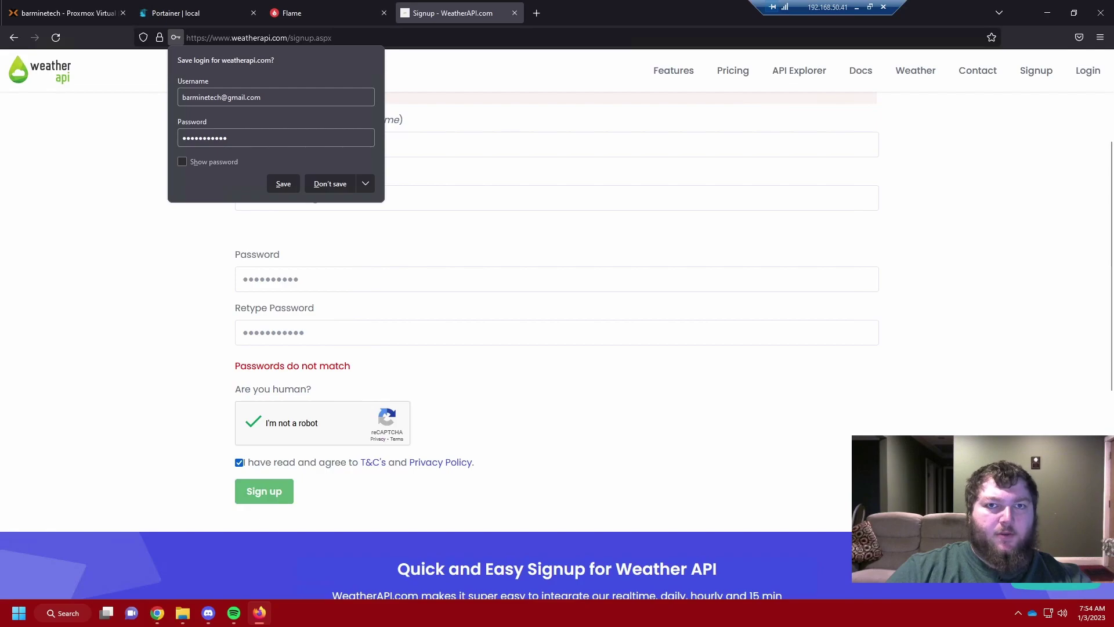
click(327, 184)
scroll(273, 343, up, 2)
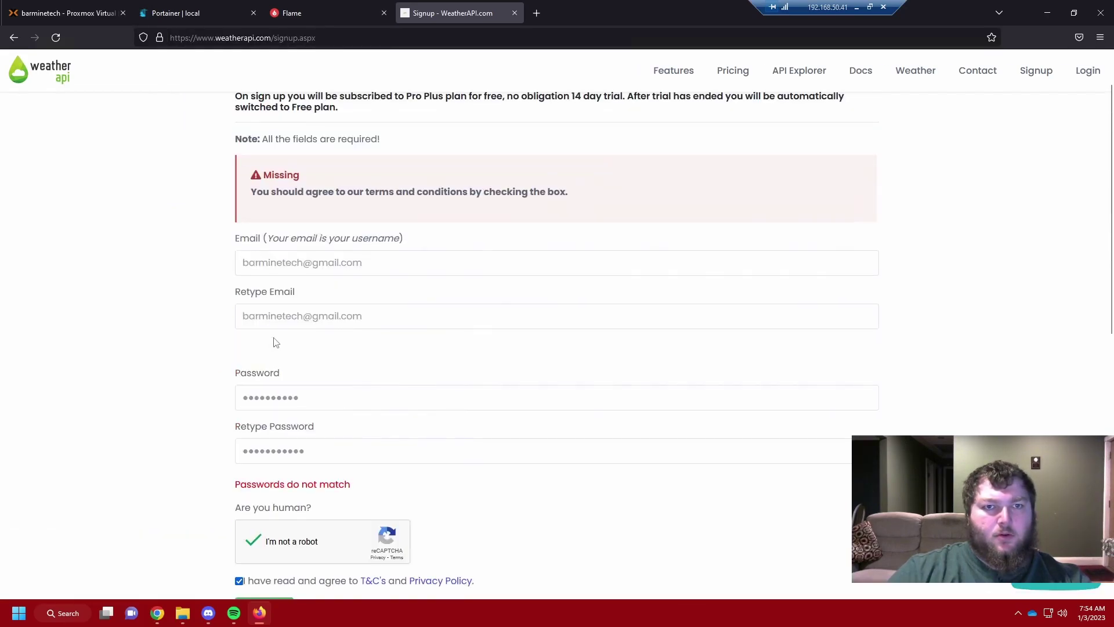
scroll(354, 236, down, 2)
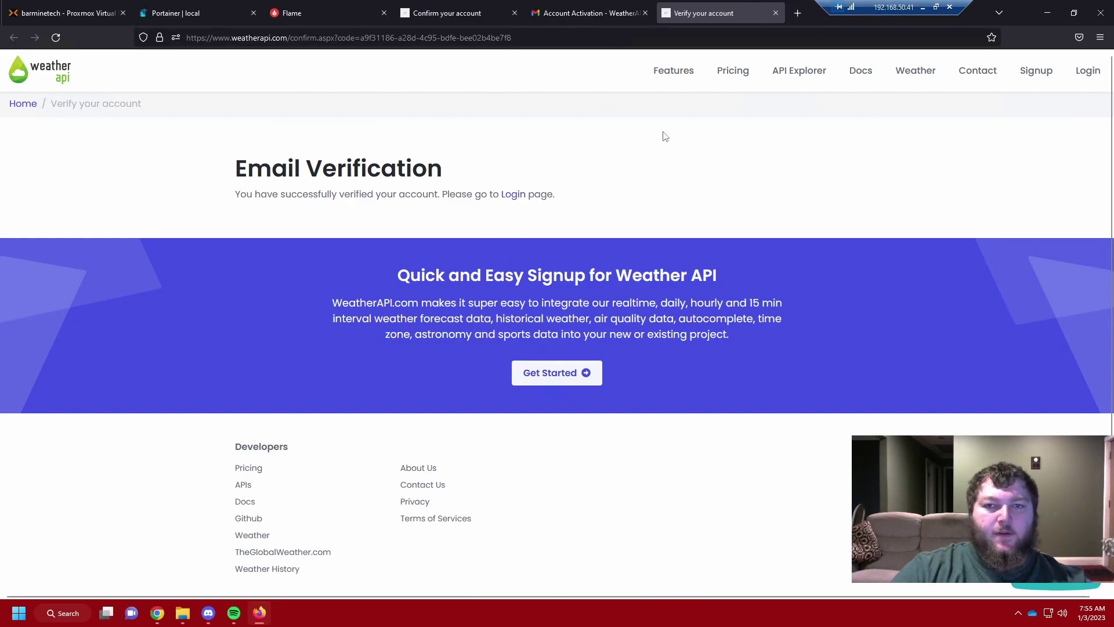
Step: Go from the verification page to the WeatherAPI login page
click(563, 374)
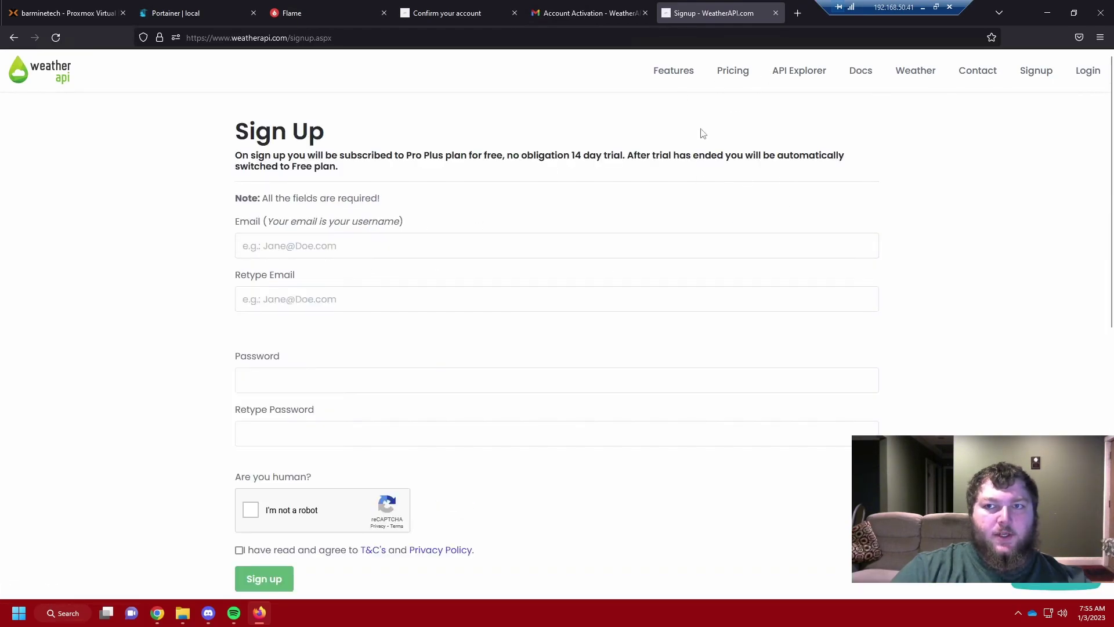
scroll(557, 319, down, 2)
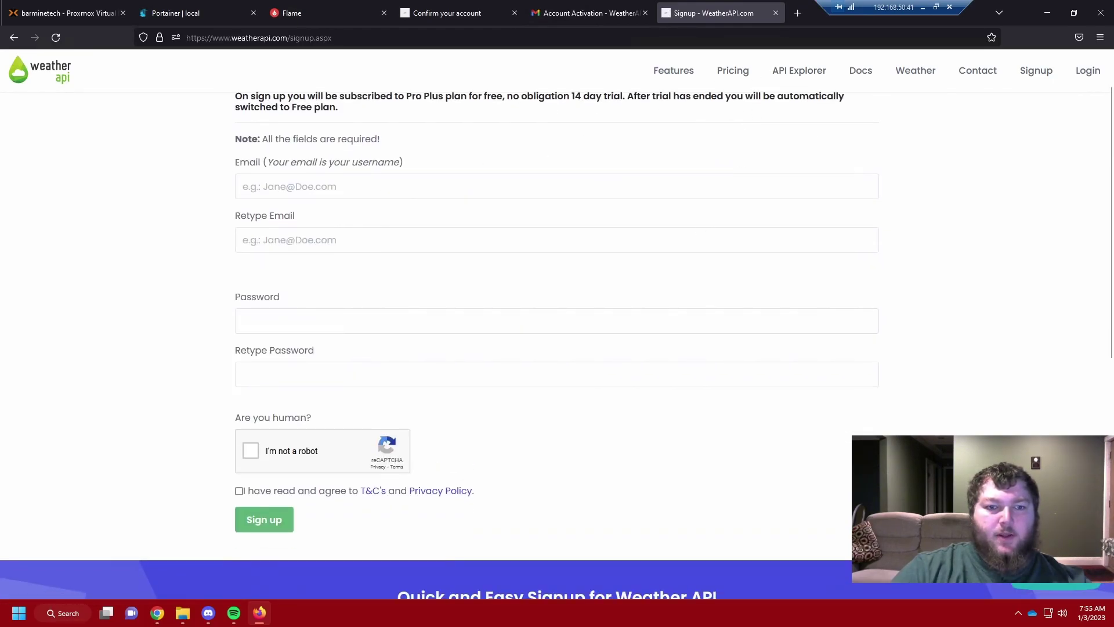
scroll(699, 229, up, 2)
click(778, 73)
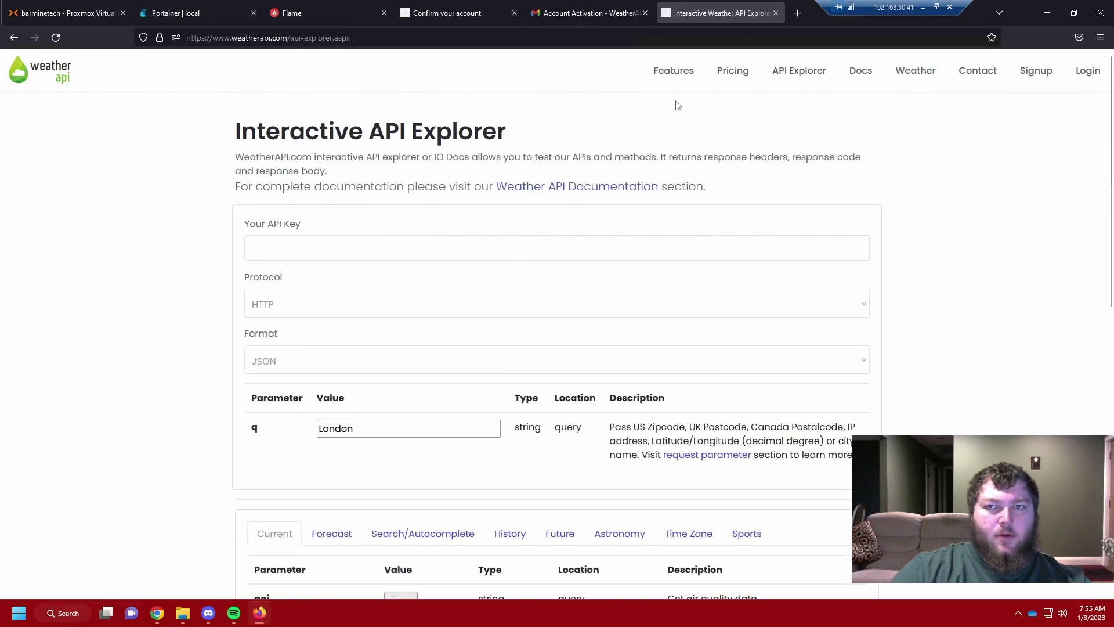
click(1089, 73)
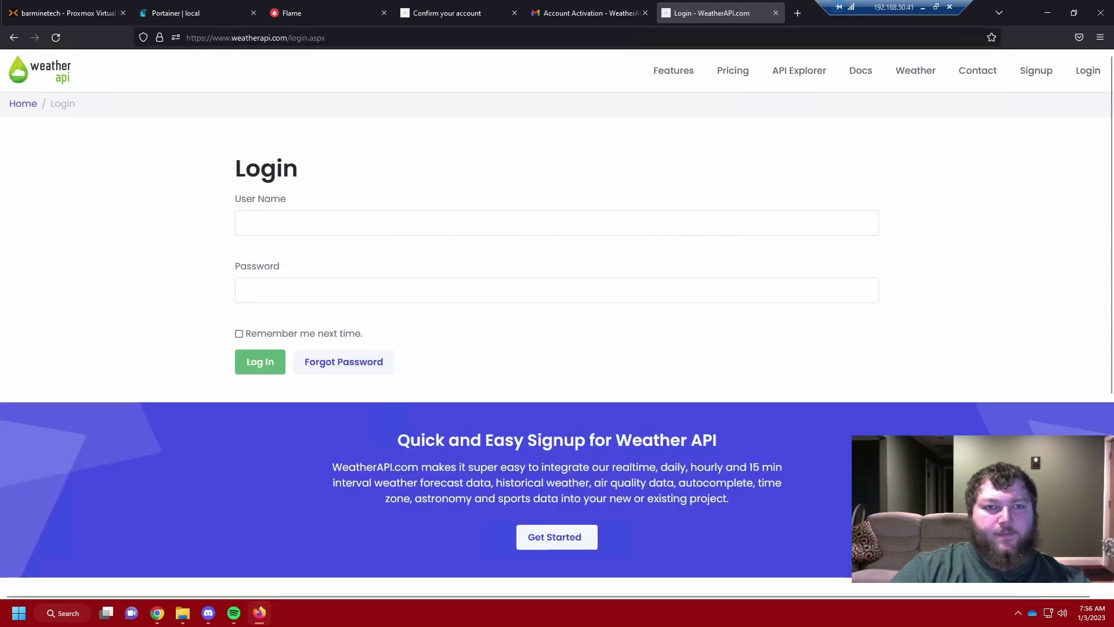
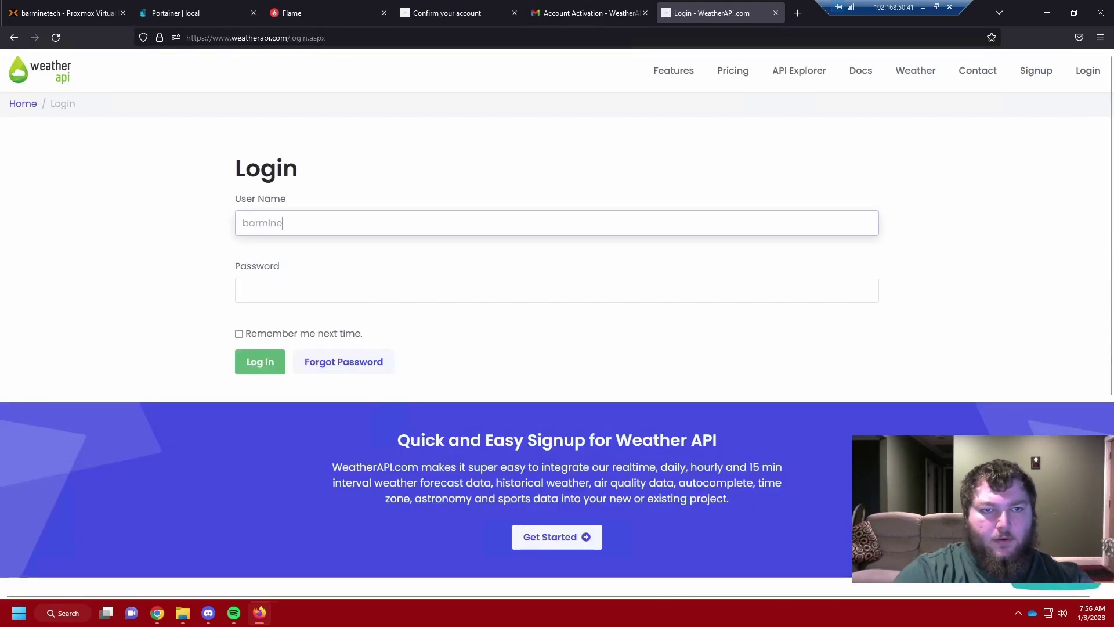
Step: Log in with the account username and password, skip saving the login, and copy the API key
click(556, 290)
text(••••••••)
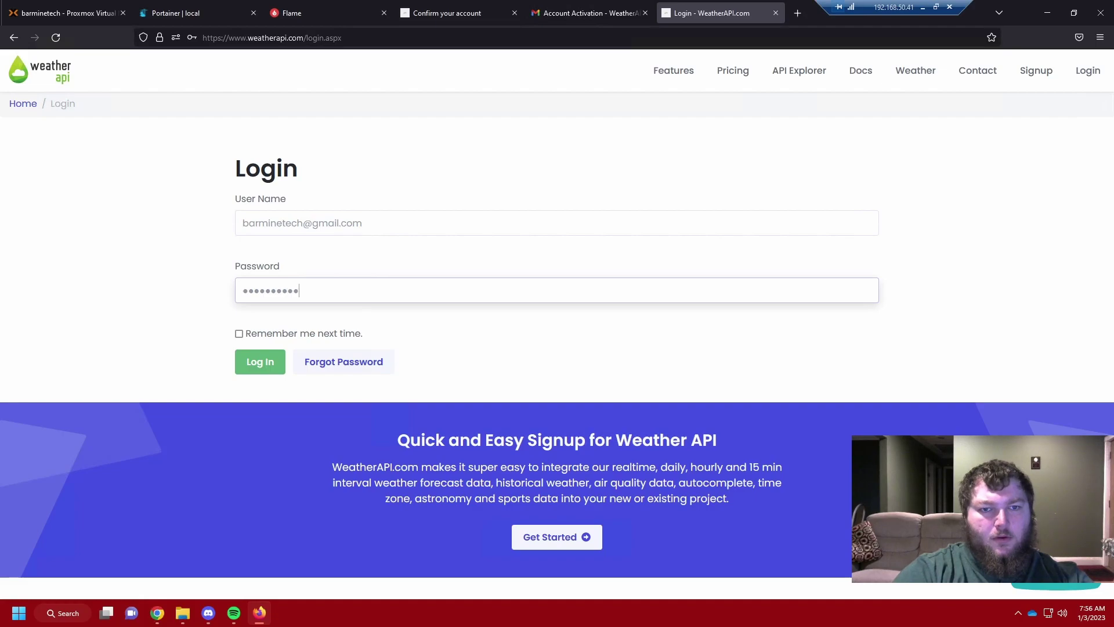
click(250, 360)
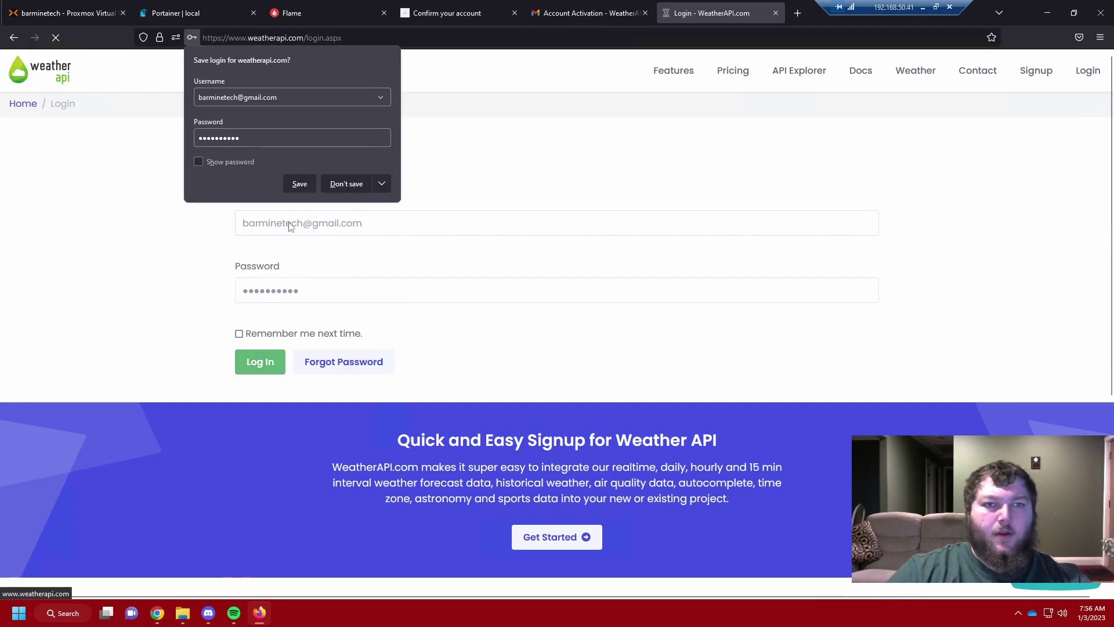
click(343, 185)
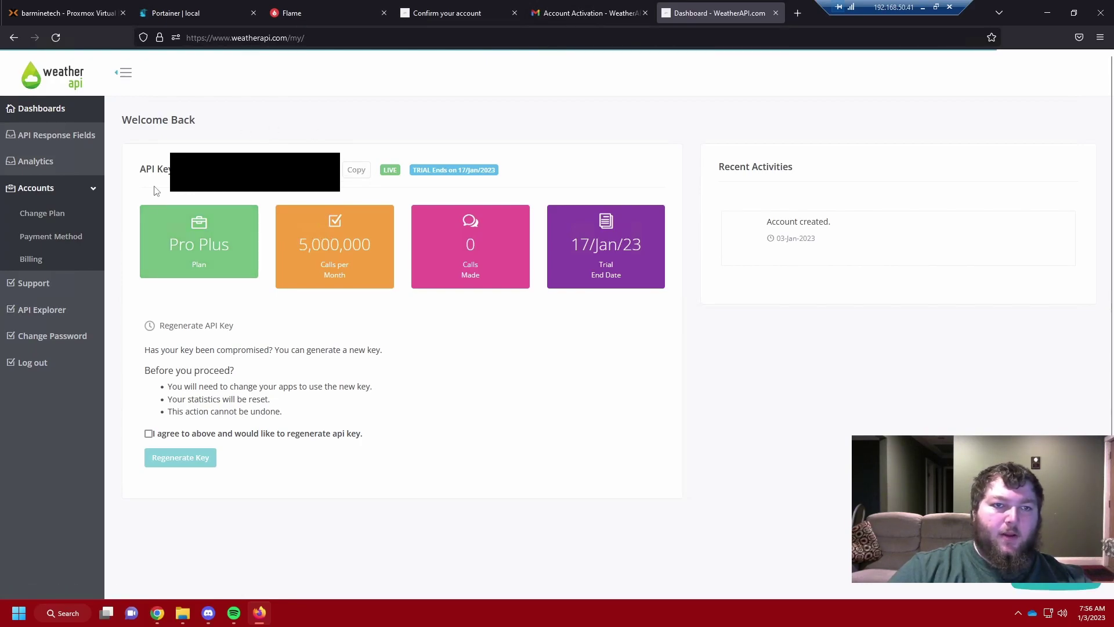
click(351, 174)
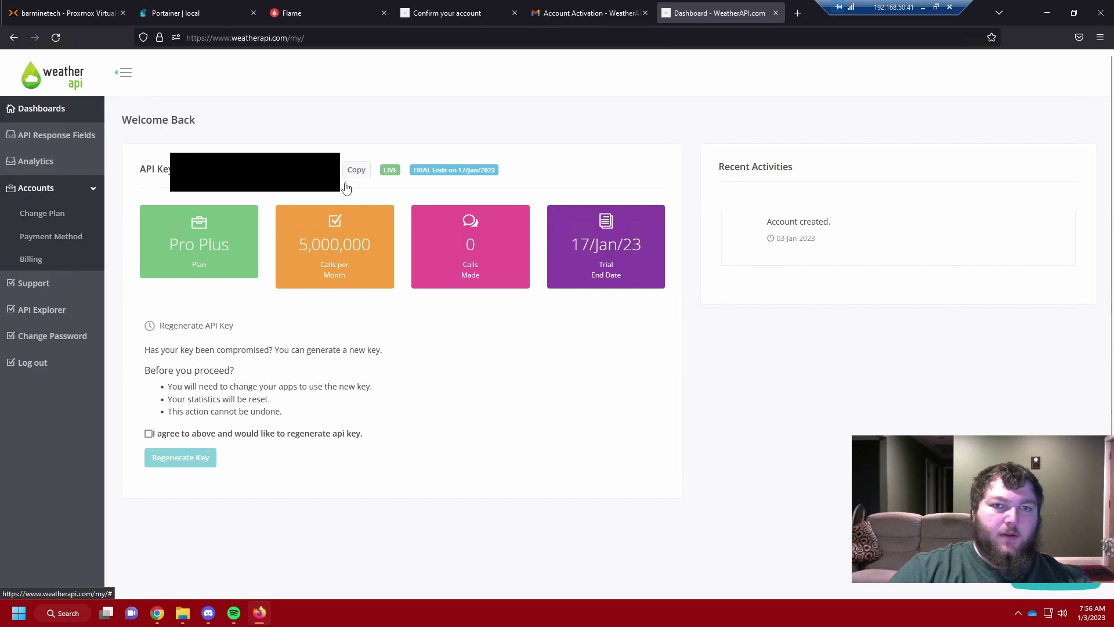
click(330, 15)
Step: Paste the WeatherAPI key into the API key field of Flame's weather settings
click(384, 168)
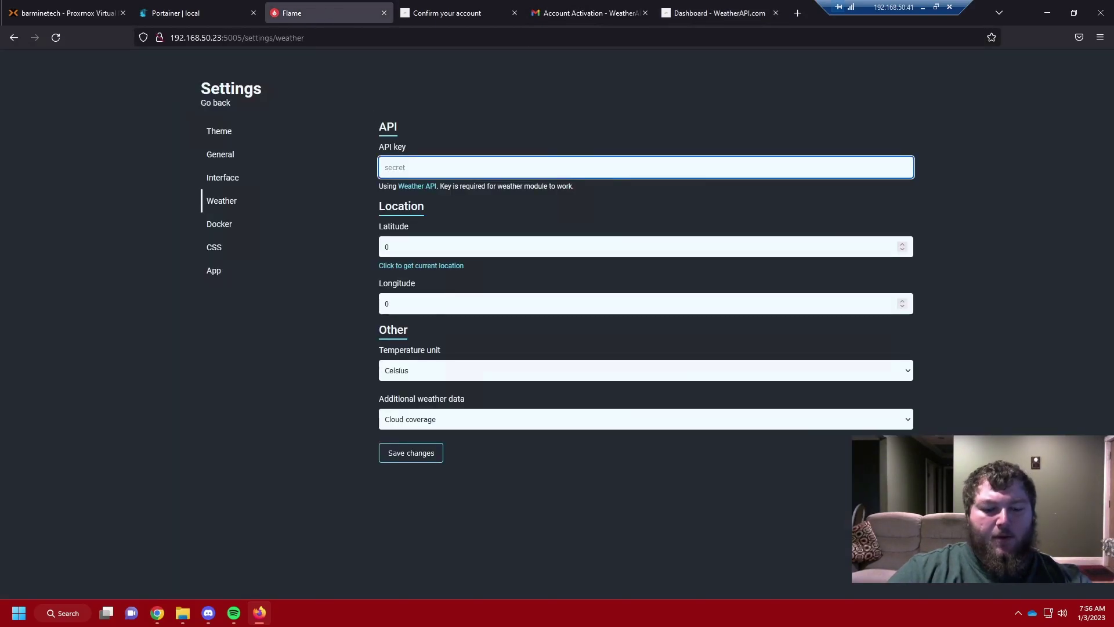
right_click(419, 169)
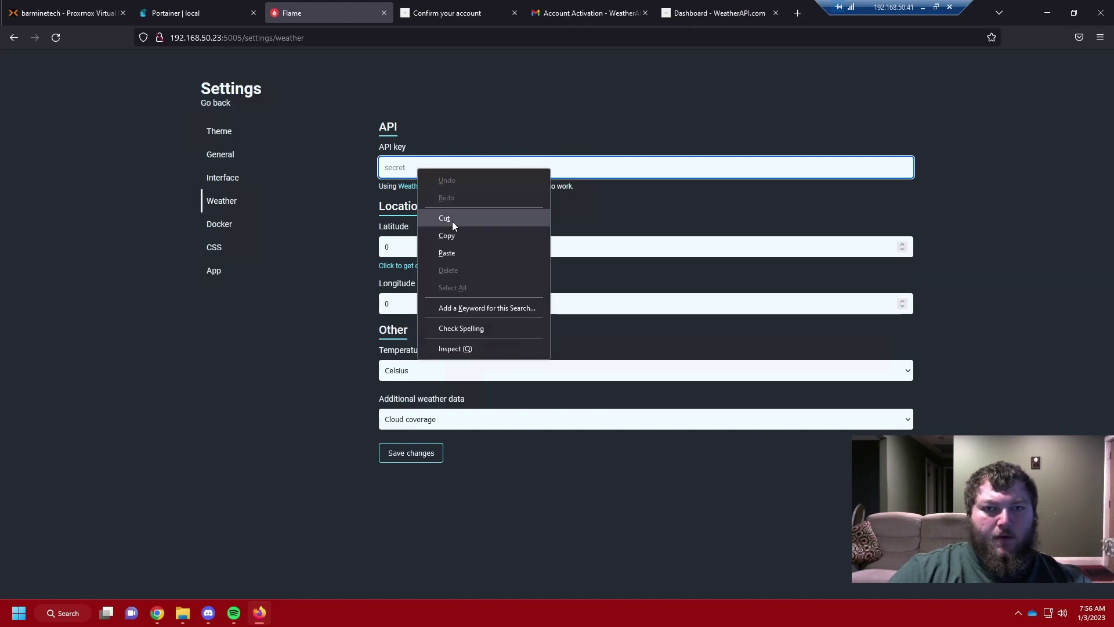
click(447, 252)
click(720, 13)
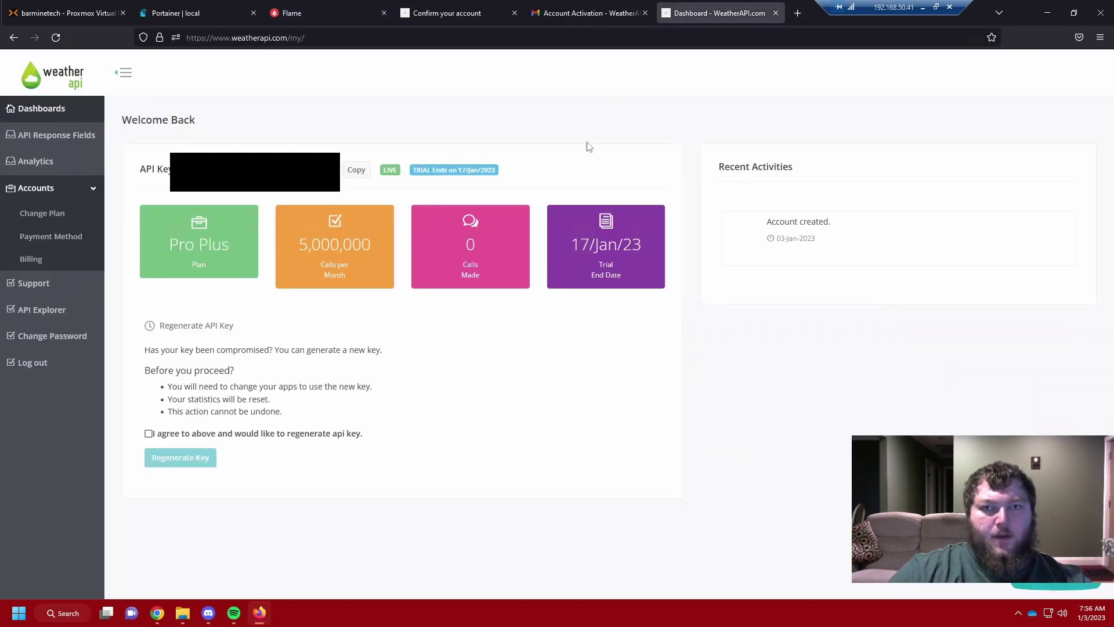
click(356, 169)
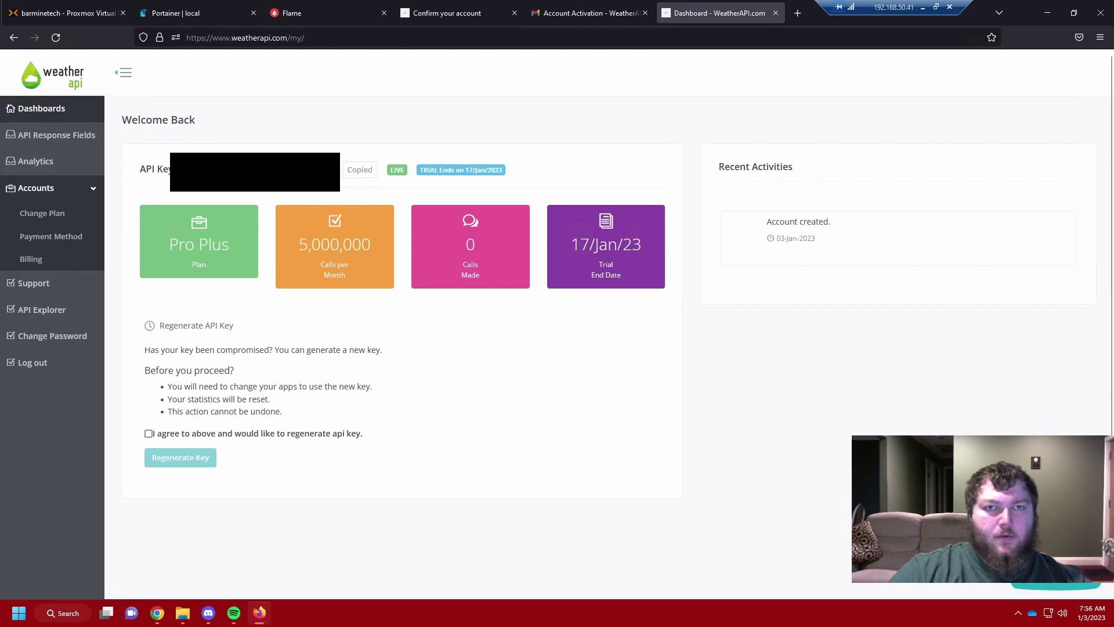
click(329, 12)
key(ctrl+v)
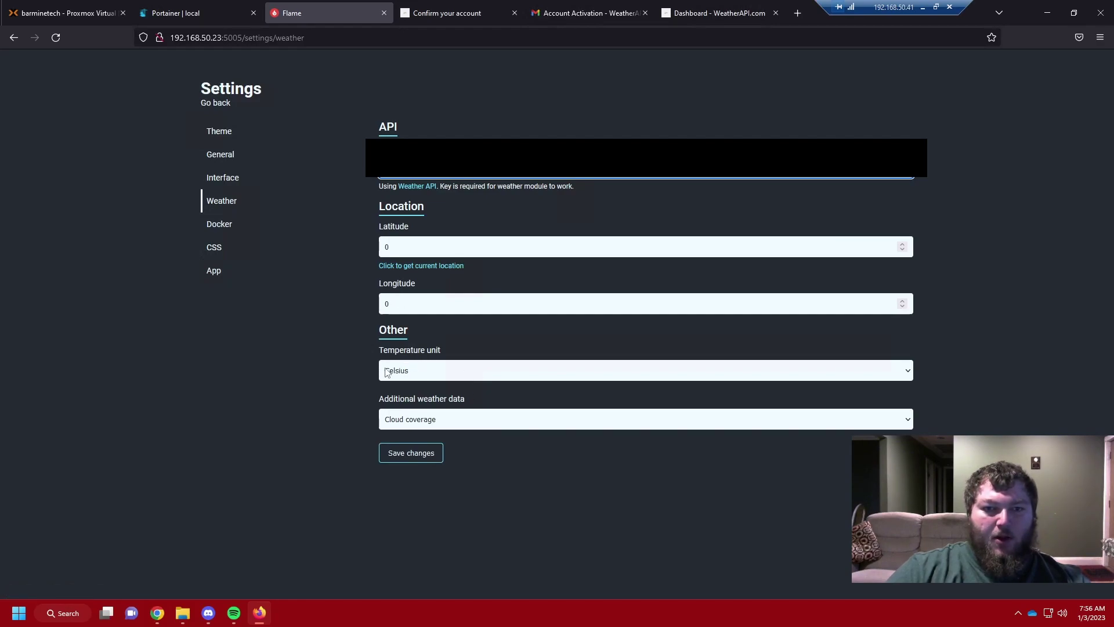
Step: Set the temperature unit to Fahrenheit and keep Cloud coverage as the extra weather data
click(404, 372)
click(415, 408)
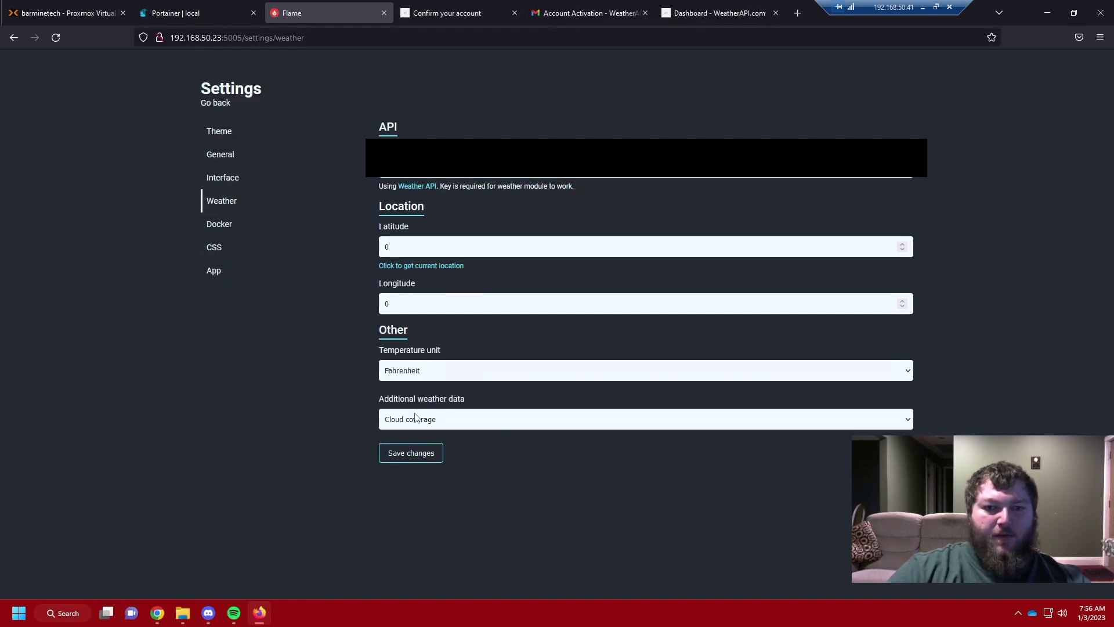
click(443, 424)
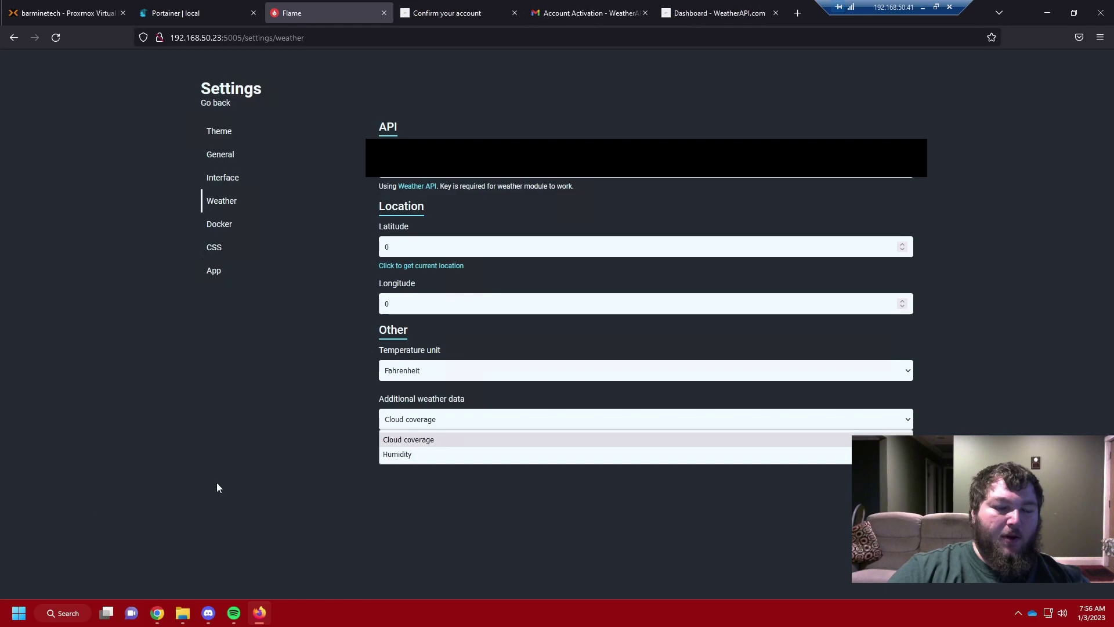
click(338, 343)
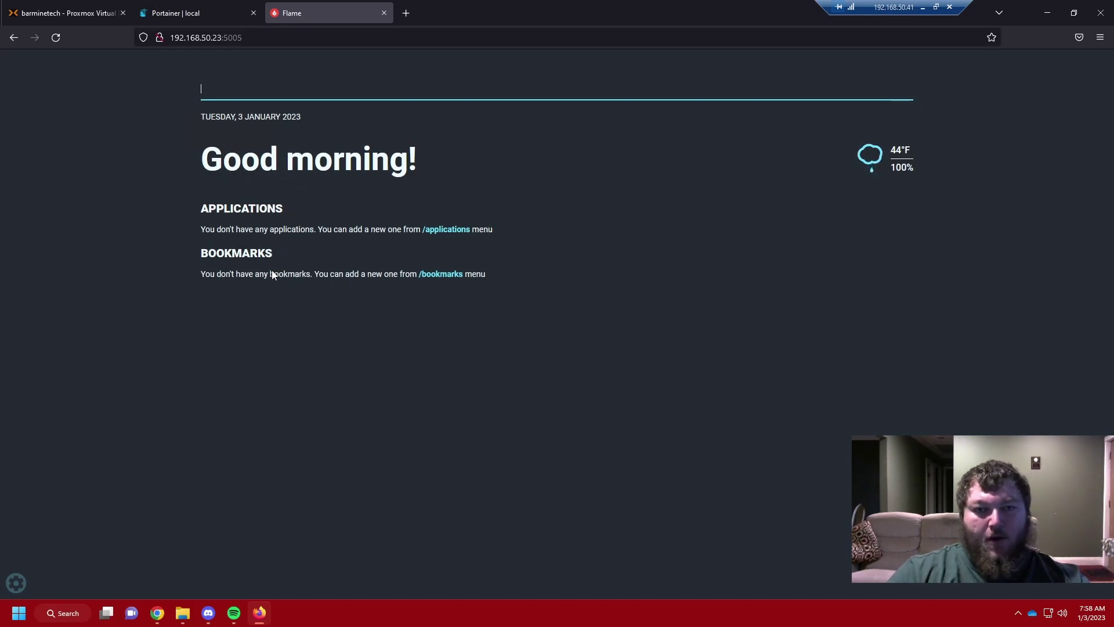
Step: Open the Add new application form on Flame's /applications page, then view Portainer's container list
click(444, 229)
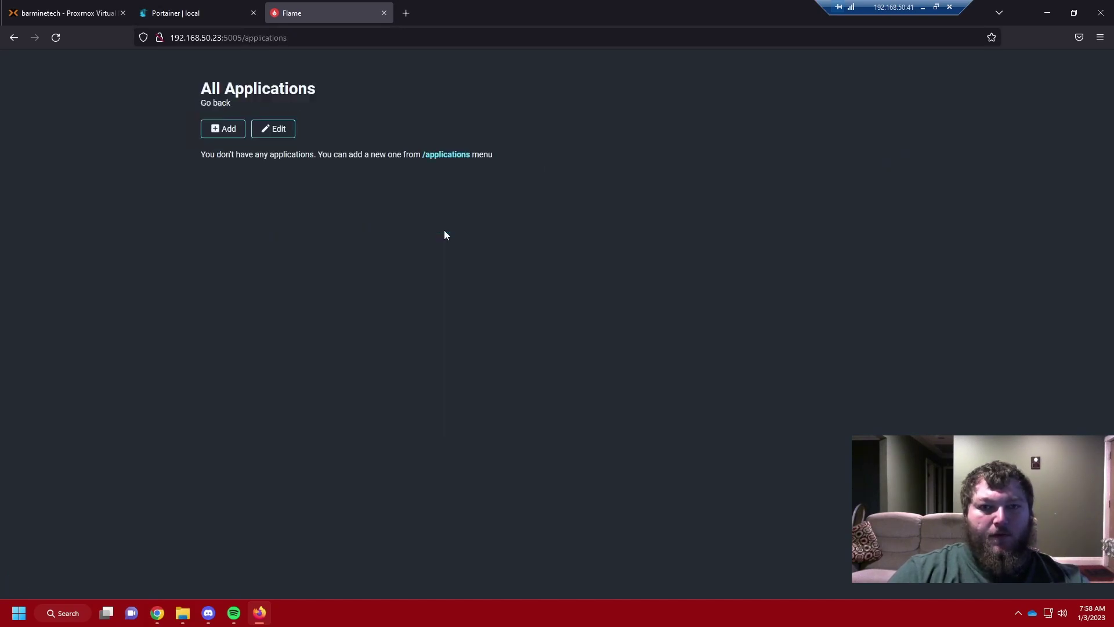
click(225, 137)
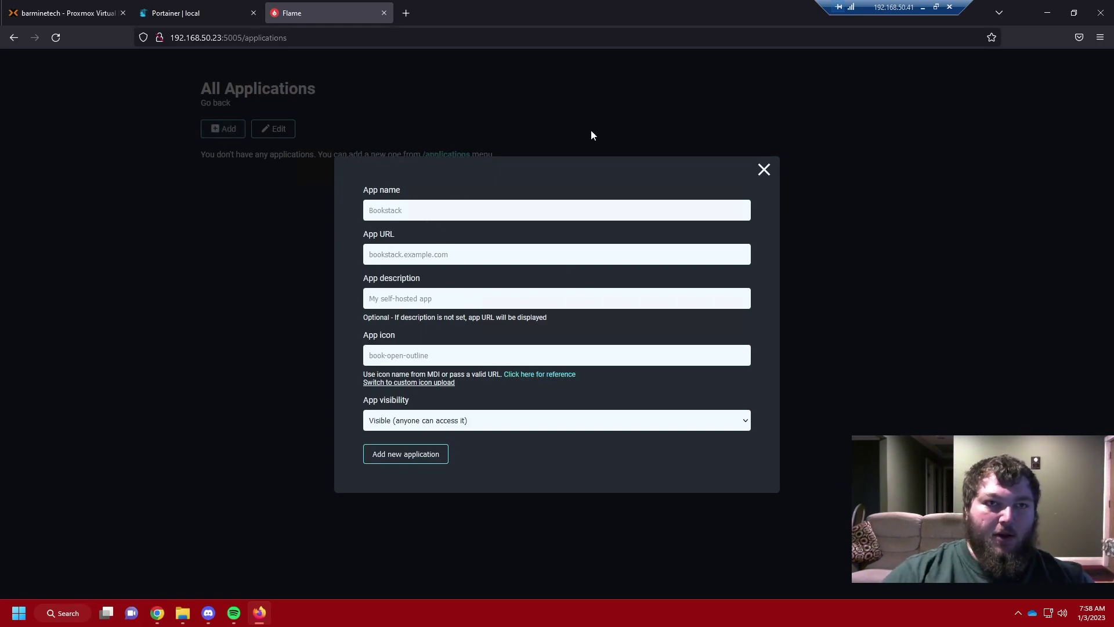
click(192, 13)
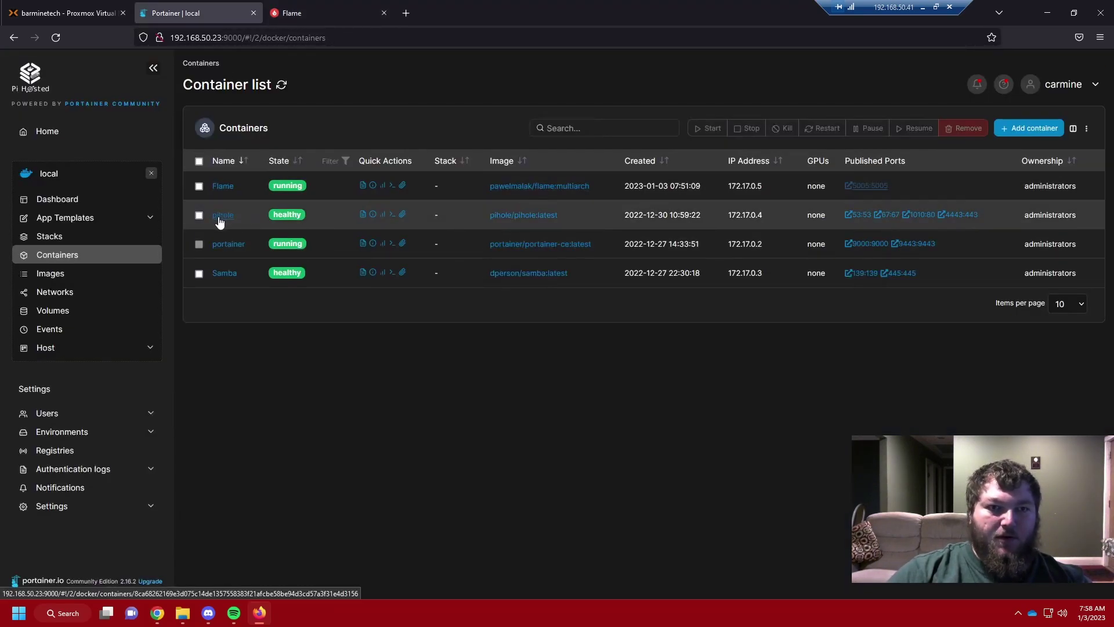
Step: Open Pi-hole's admin login page at 192.168.50.23:1010/admin and select its address
click(922, 215)
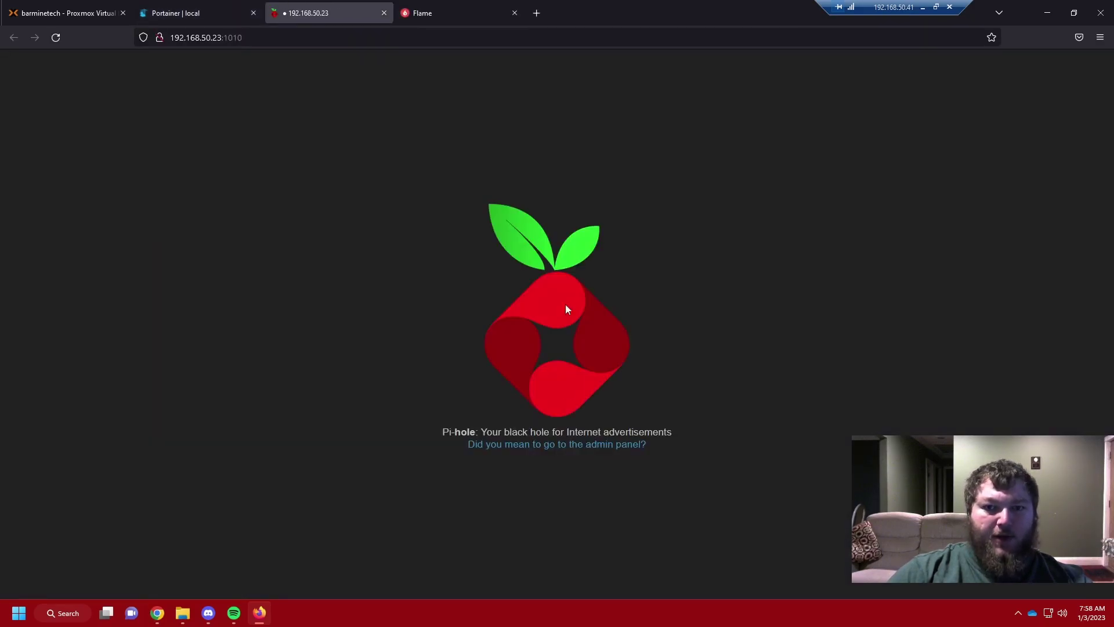
click(576, 448)
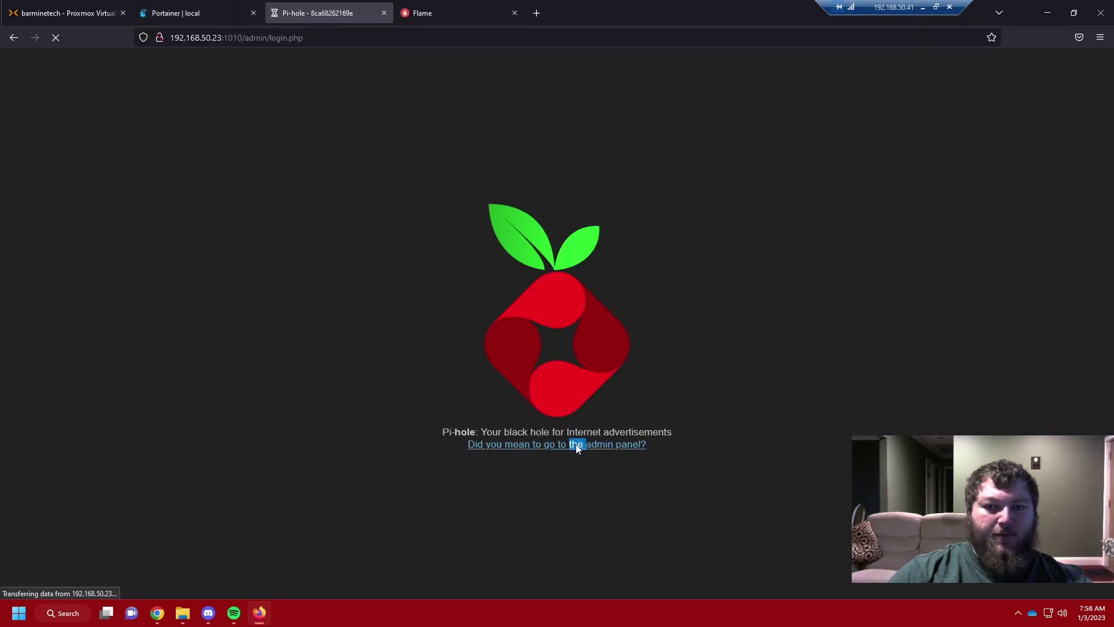
click(372, 38)
key(ctrl+c)
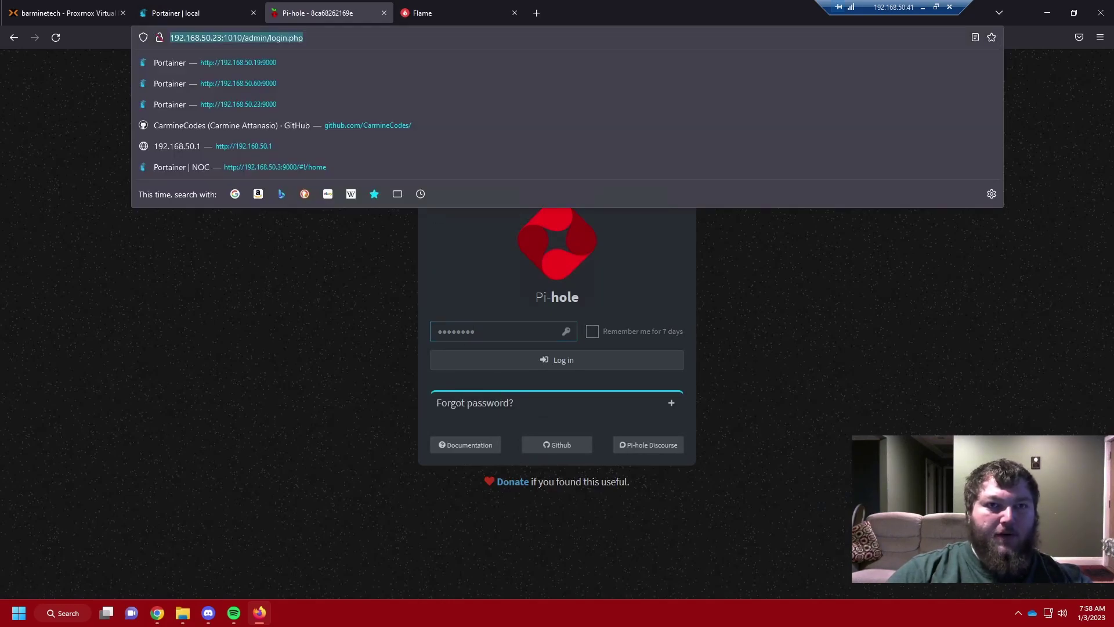
click(416, 15)
Step: Fill in app name Pi-Hole, the pasted admin login URL, and a custom icon upload
click(557, 210)
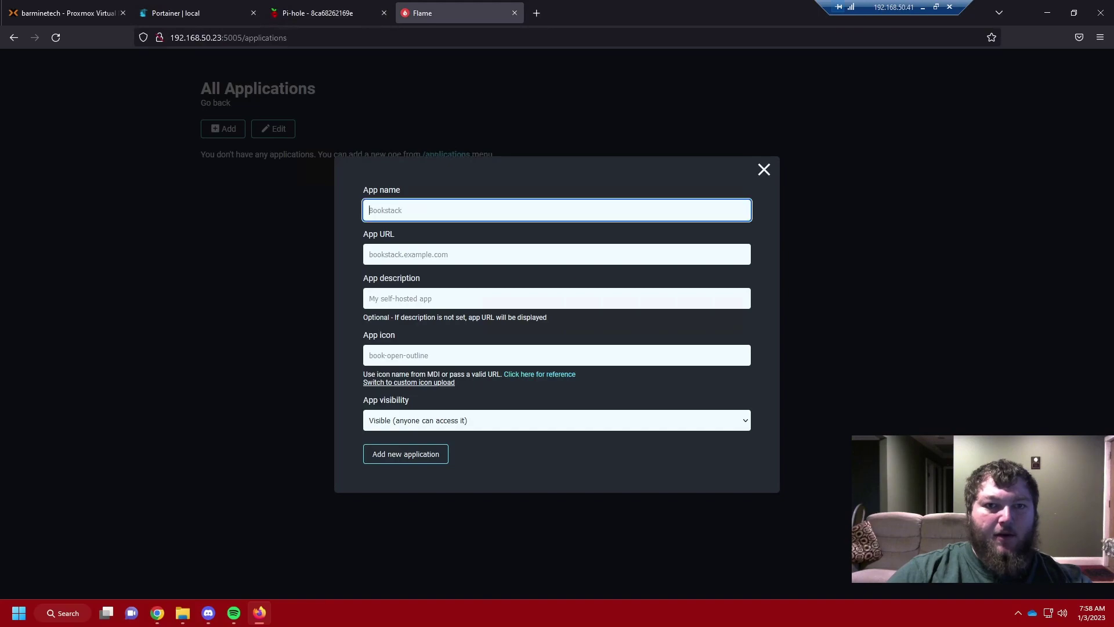
text(Pi-Hole)
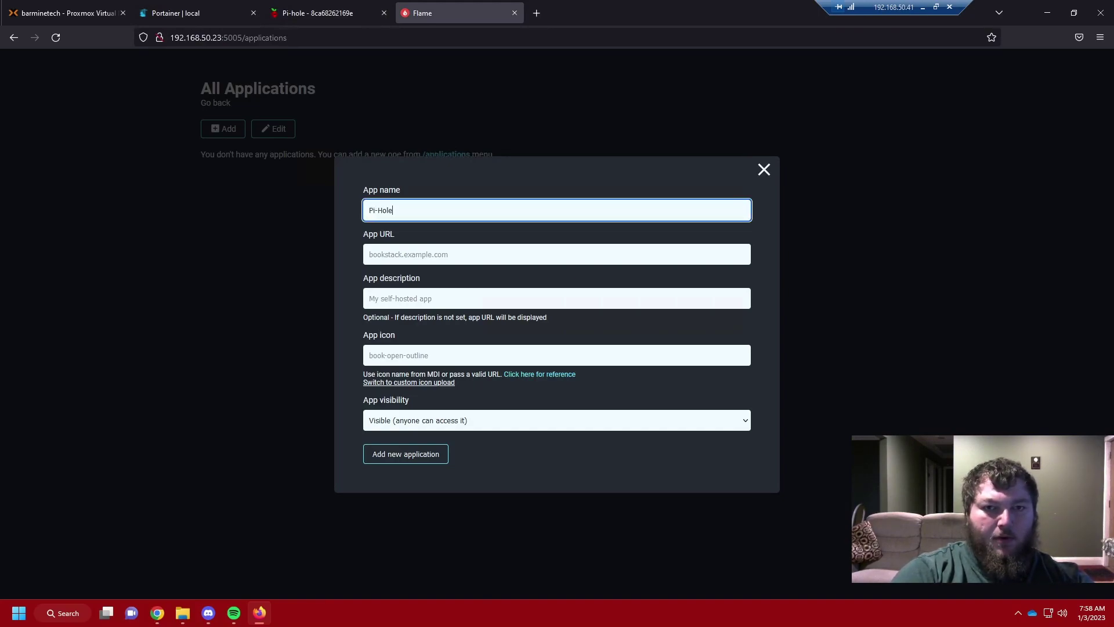
click(557, 254)
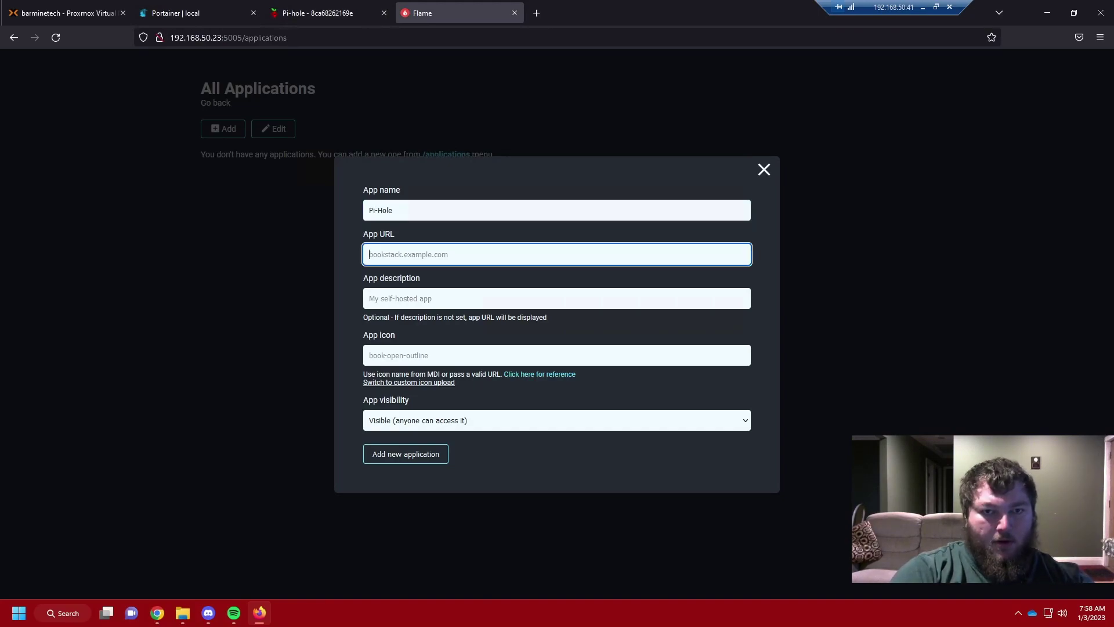
key(ctrl+v)
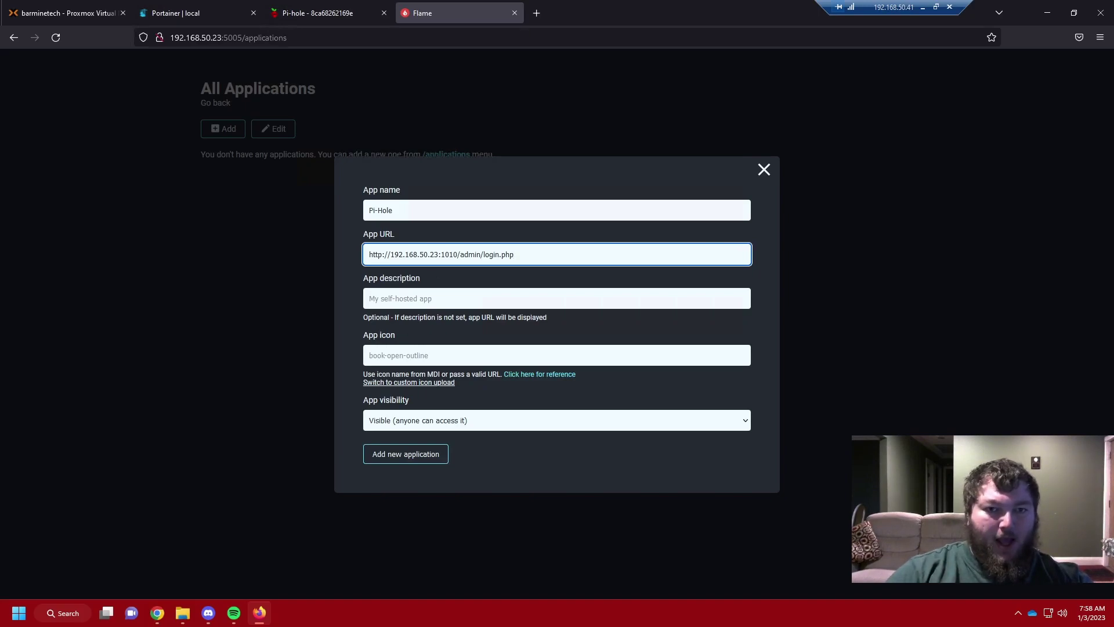
click(557, 355)
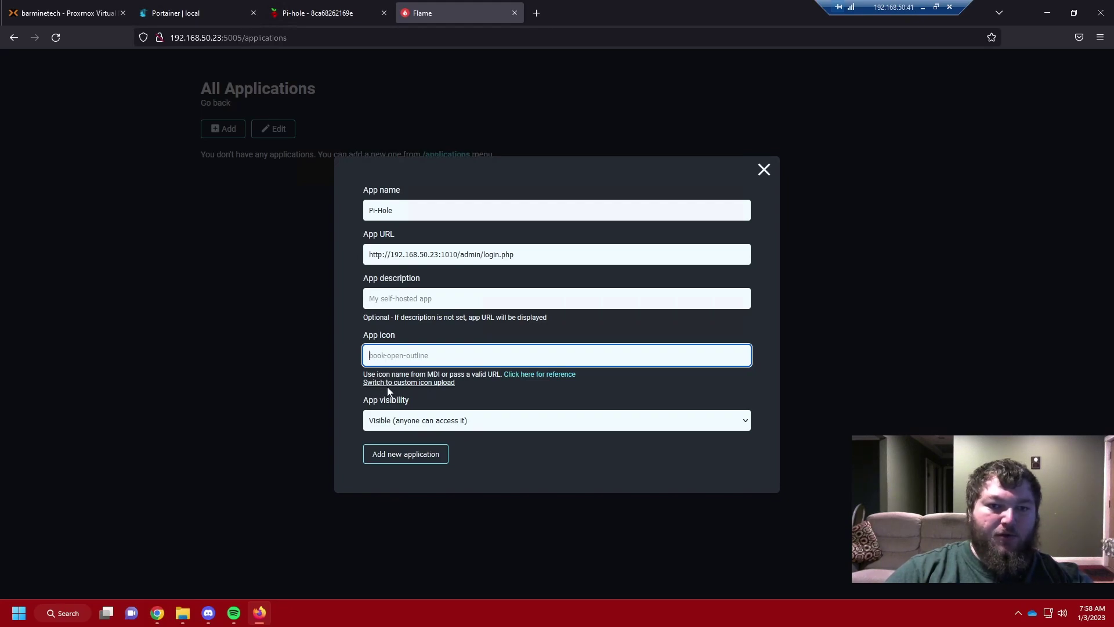
click(430, 383)
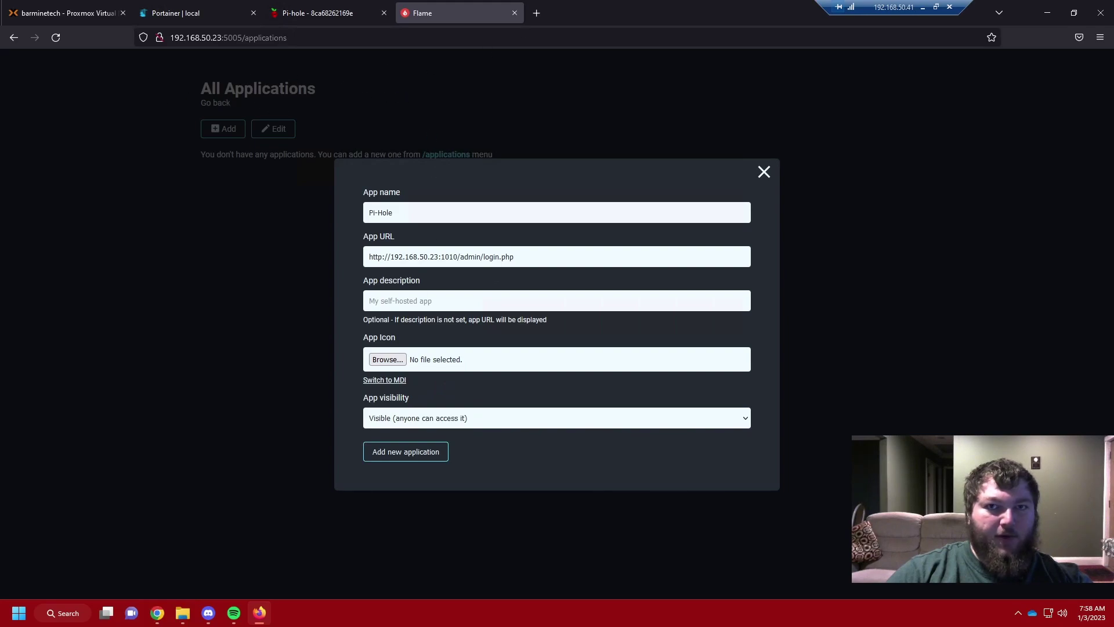
click(531, 16)
Step: Search 'flame dashboard icons' and open the pihole icon in the walkxcode/dashboard-icons repository
text(f)
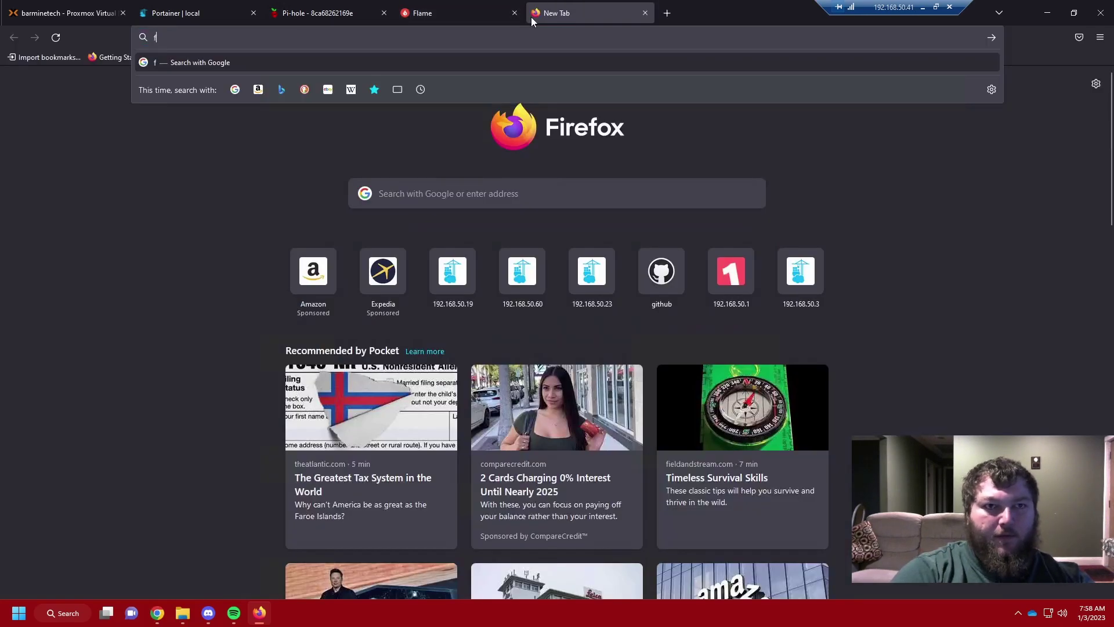
text(lame dashboa)
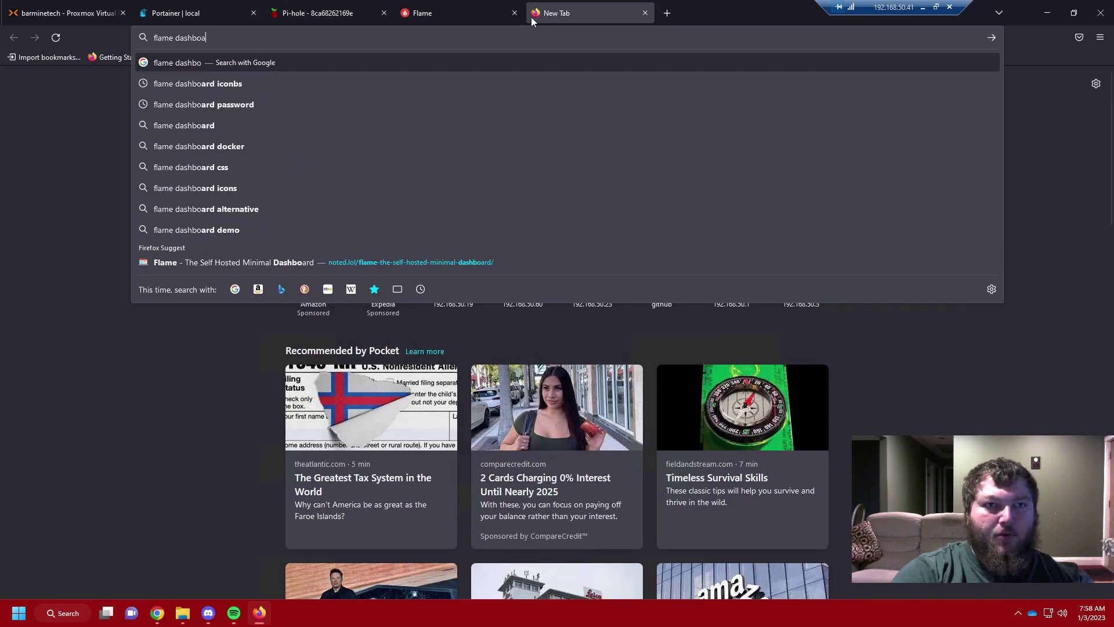
text(rd icons)
key(Return)
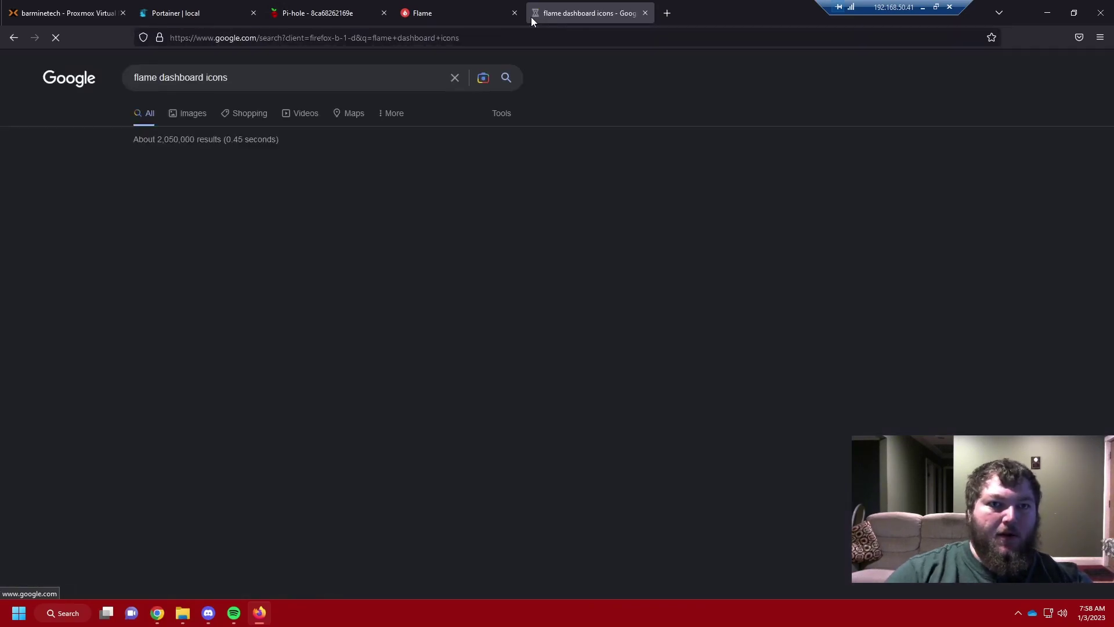
click(187, 180)
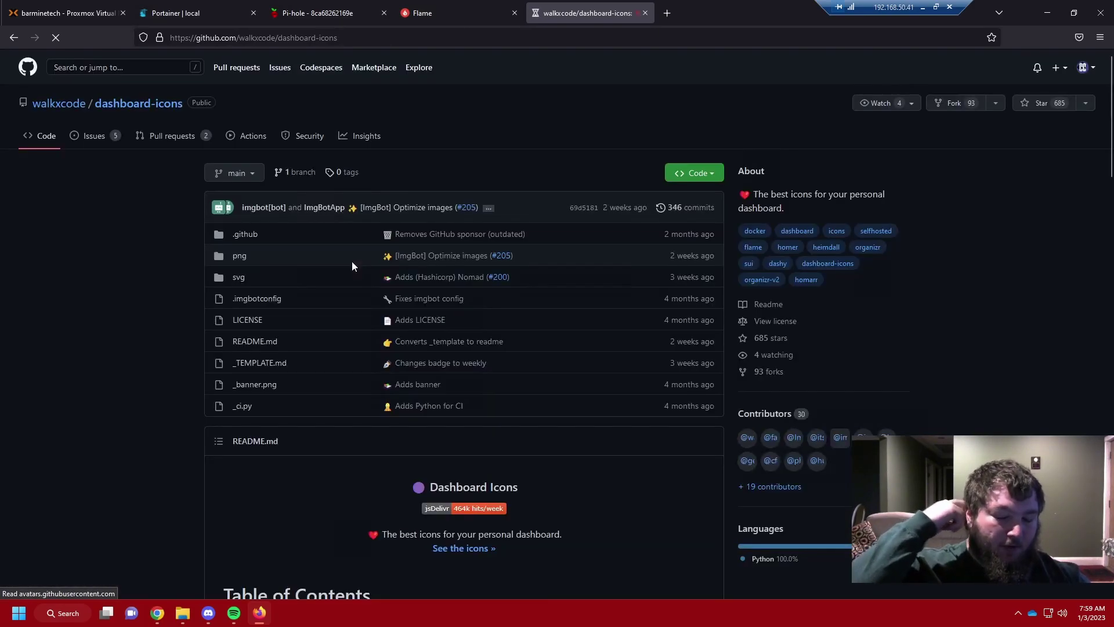
scroll(346, 268, down, 12)
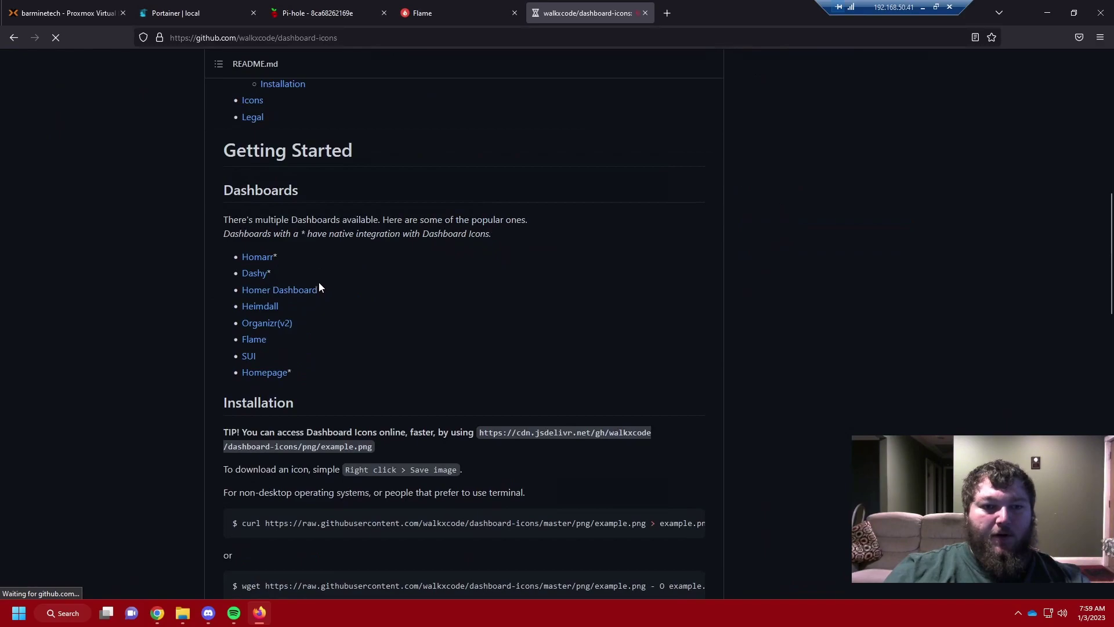
scroll(319, 280, down, 10)
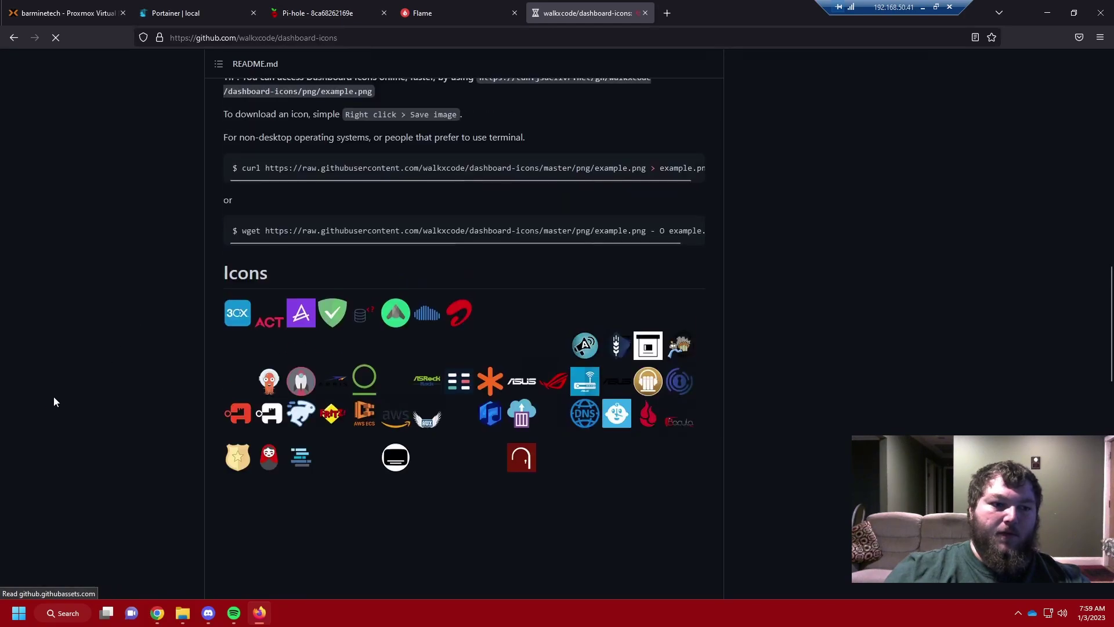
scroll(245, 323, down, 1)
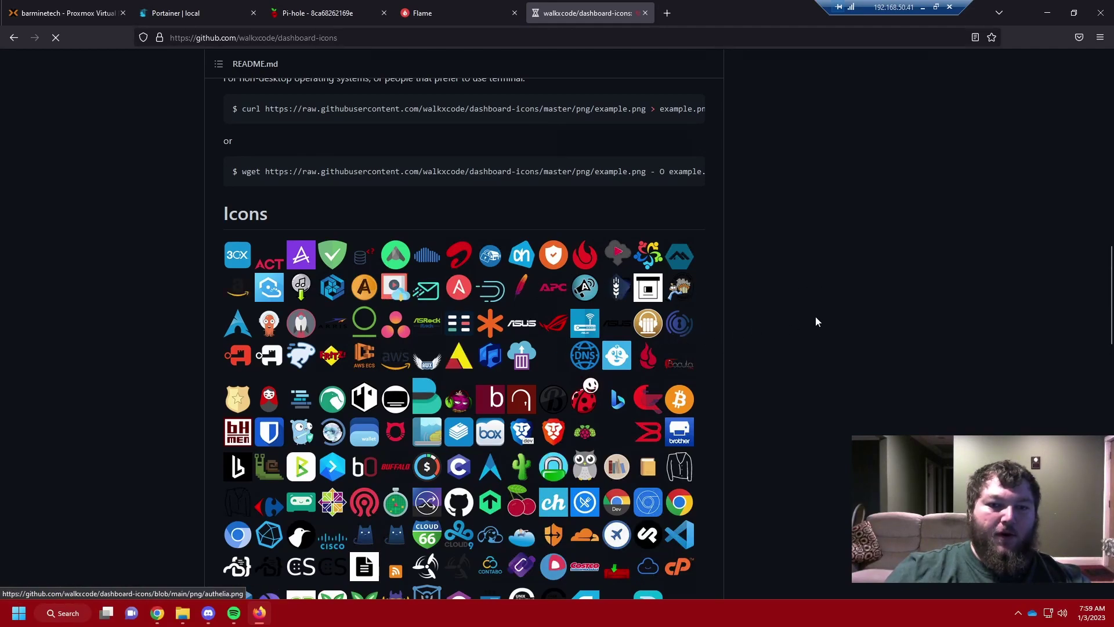
scroll(835, 320, down, 2)
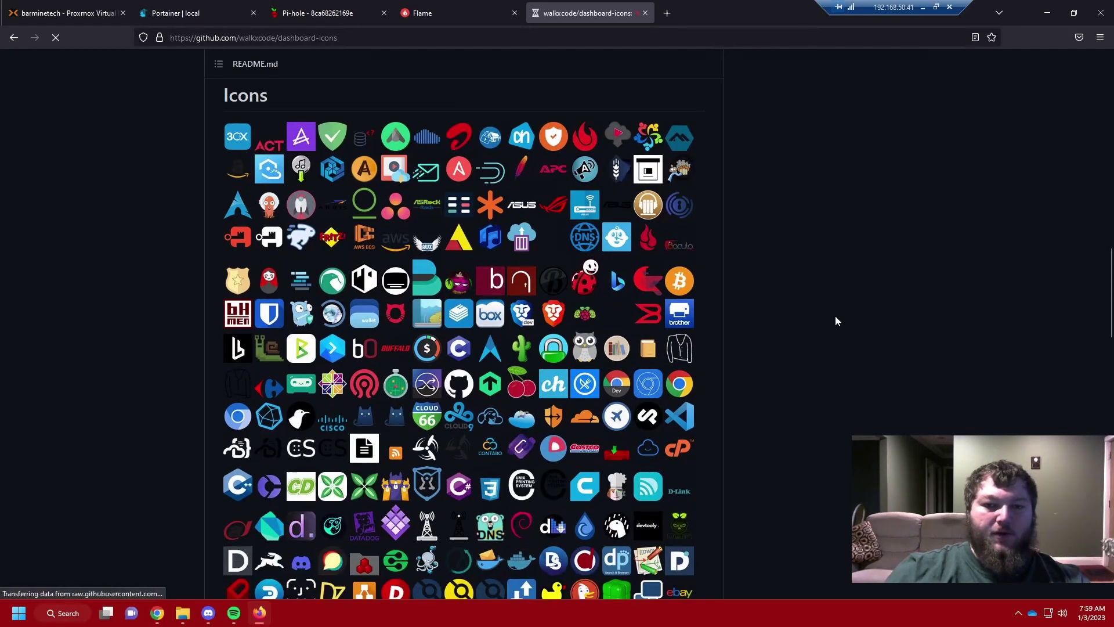
scroll(835, 321, down, 2)
scroll(819, 321, up, 5)
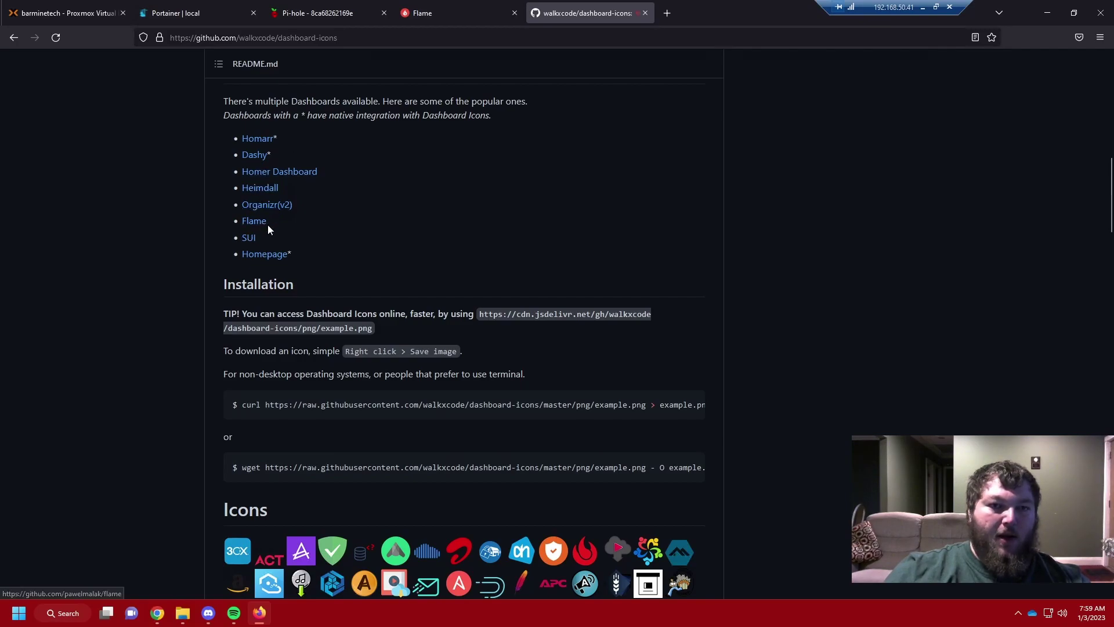
scroll(560, 282, down, 20)
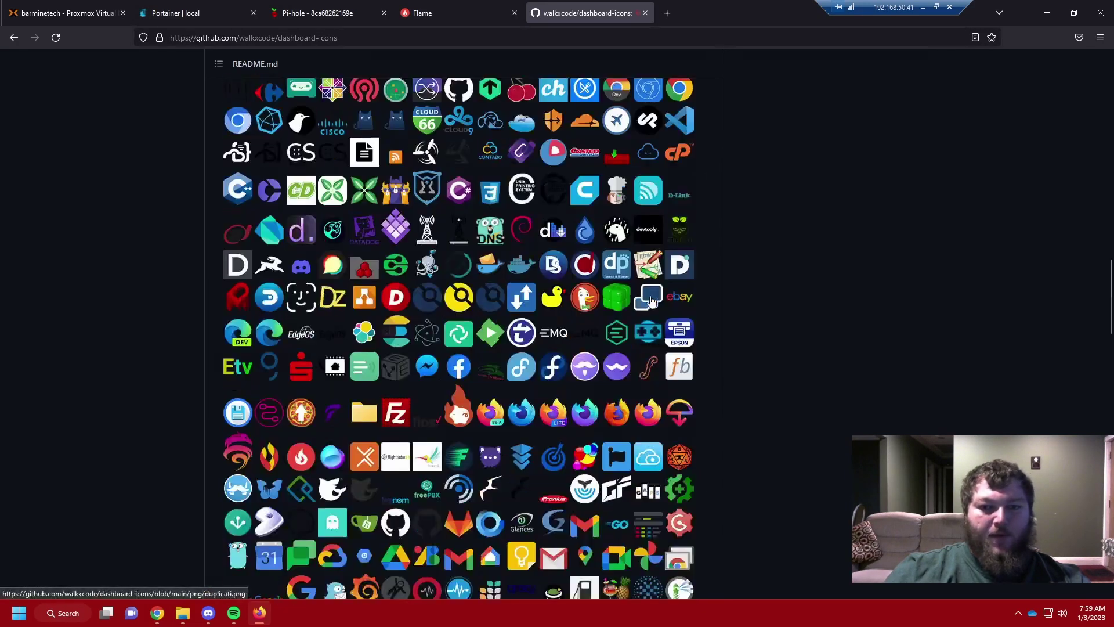
scroll(664, 307, down, 8)
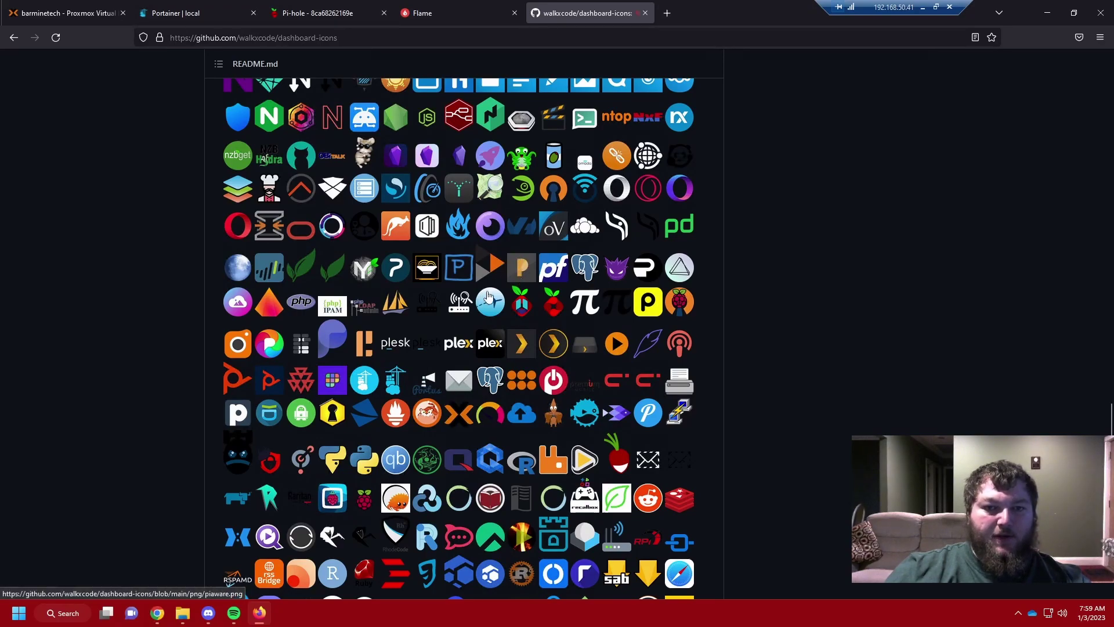
click(556, 307)
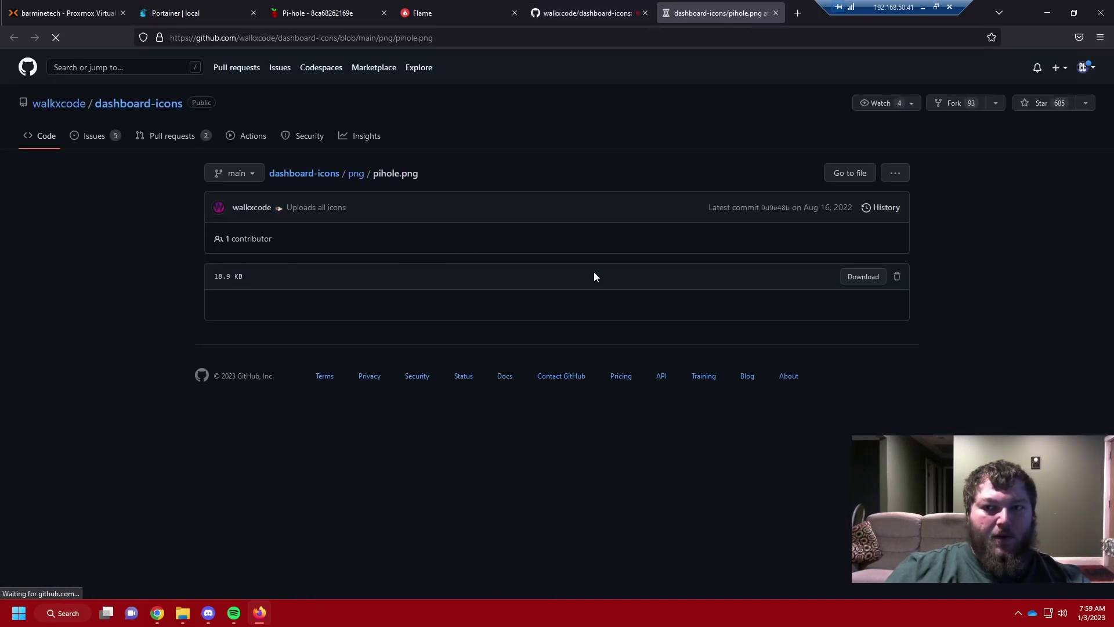
Step: Save the Pi-hole logo image as pihole.png in Downloads, keeping the existing file
right_click(550, 364)
click(568, 390)
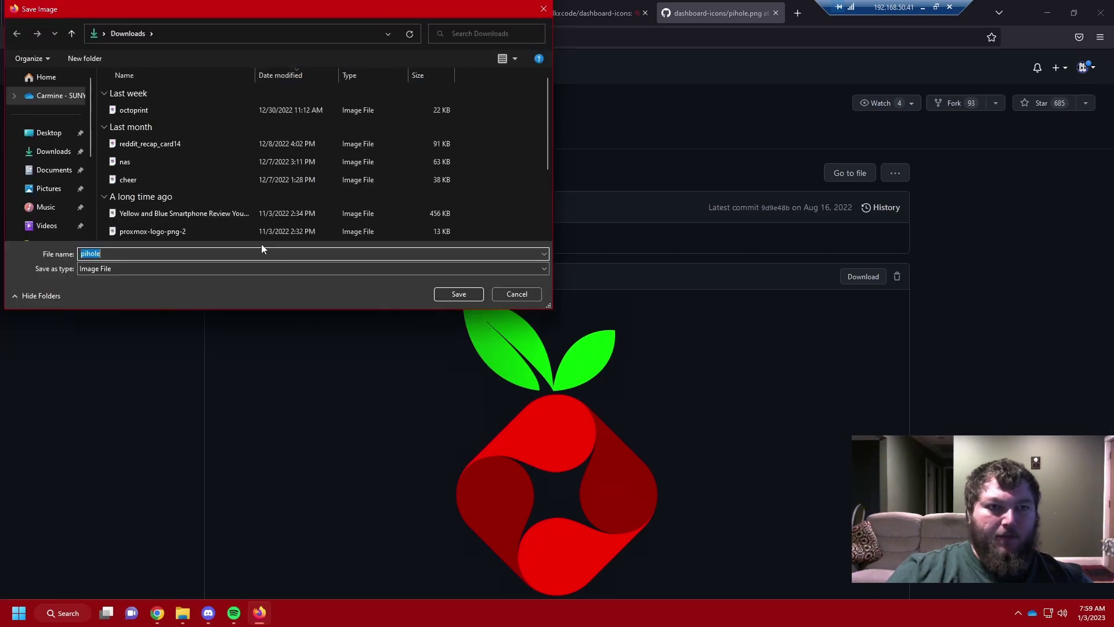
click(458, 294)
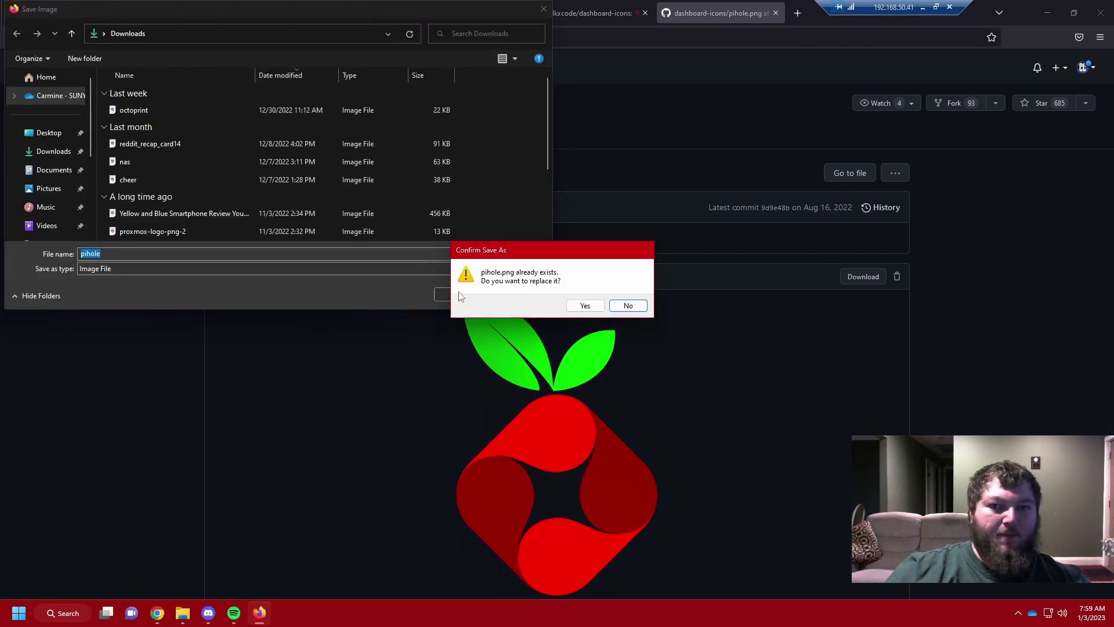
click(624, 307)
click(525, 292)
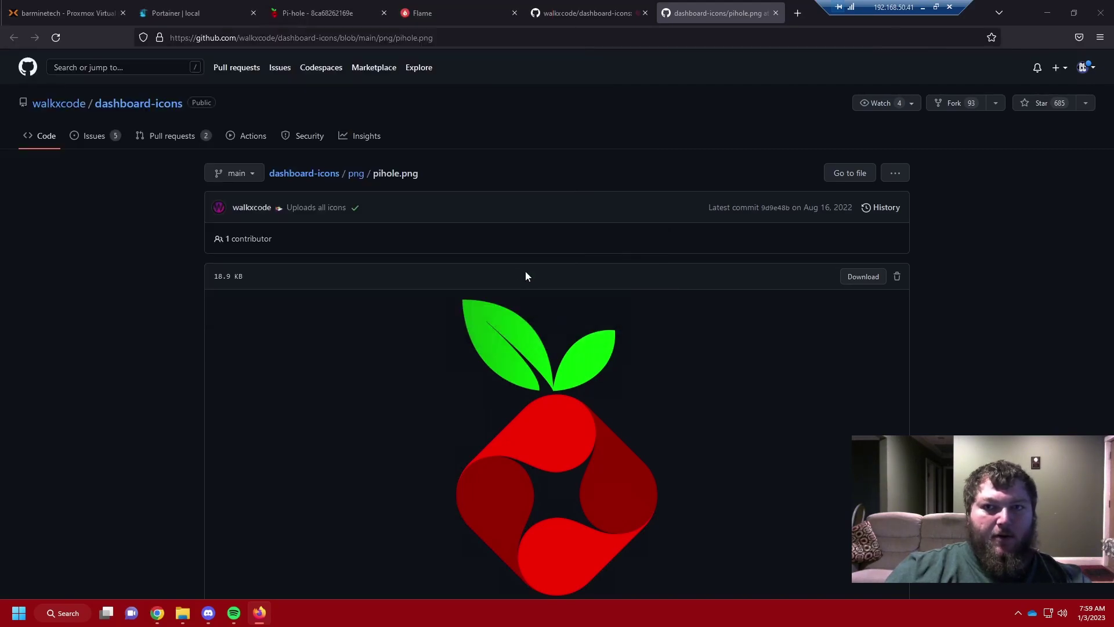
Step: Upload pihole.png from Downloads as the icon, add the Pi-Hole application, and return home
click(429, 13)
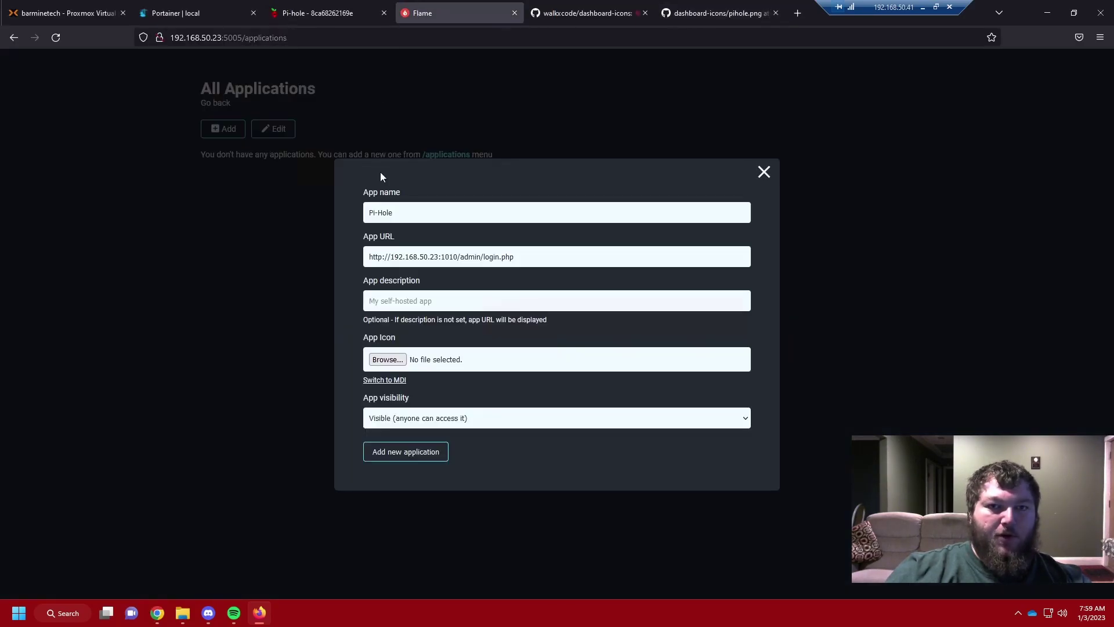
click(383, 361)
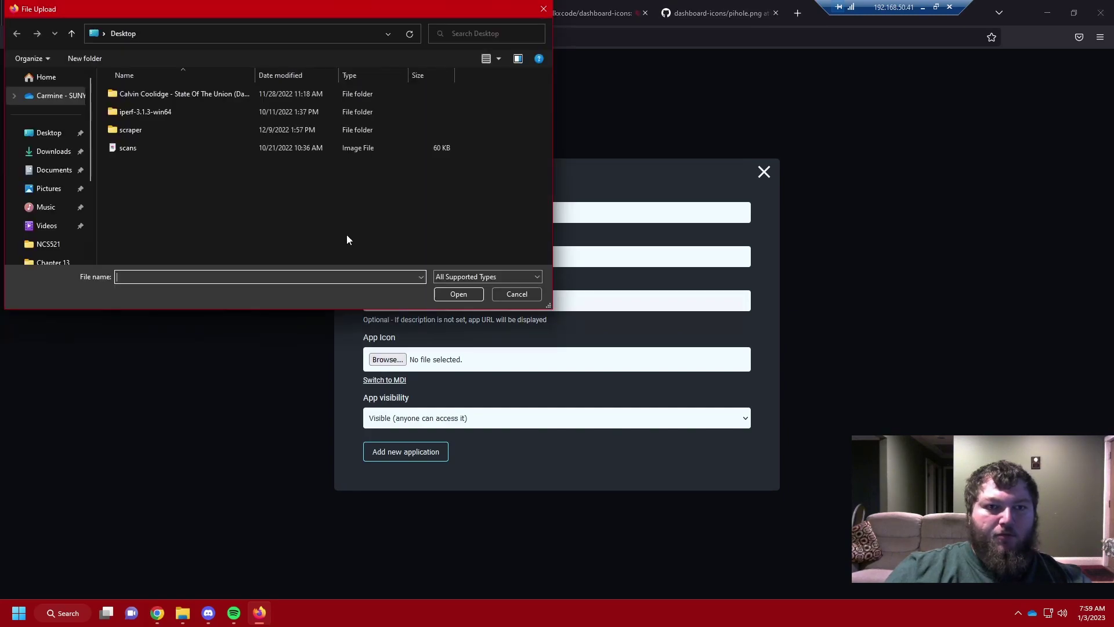
click(52, 151)
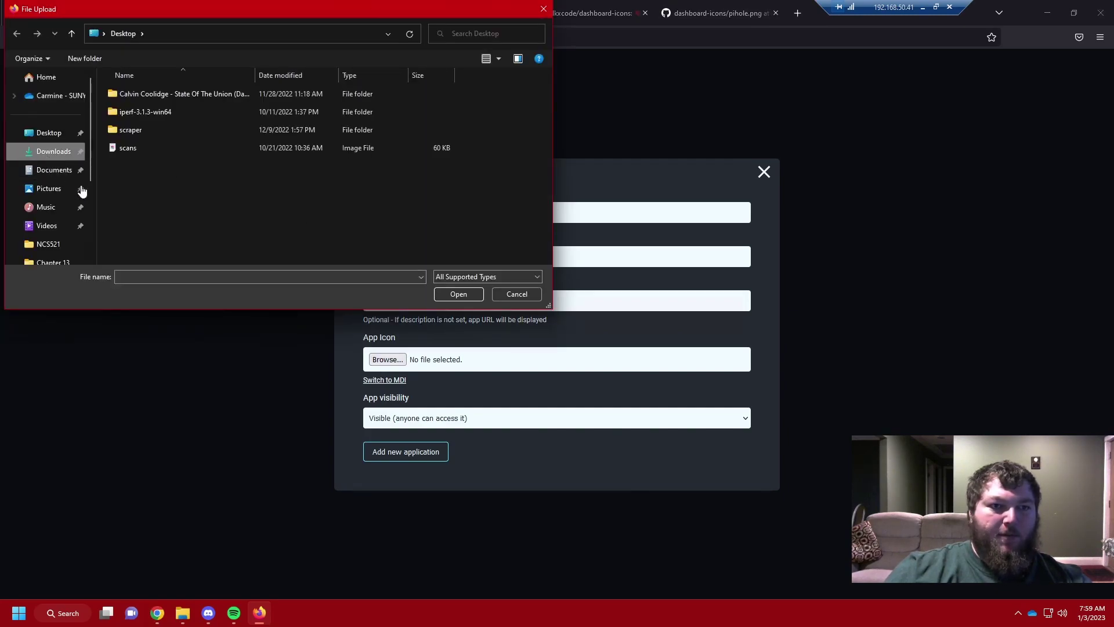
scroll(174, 157, down, 2)
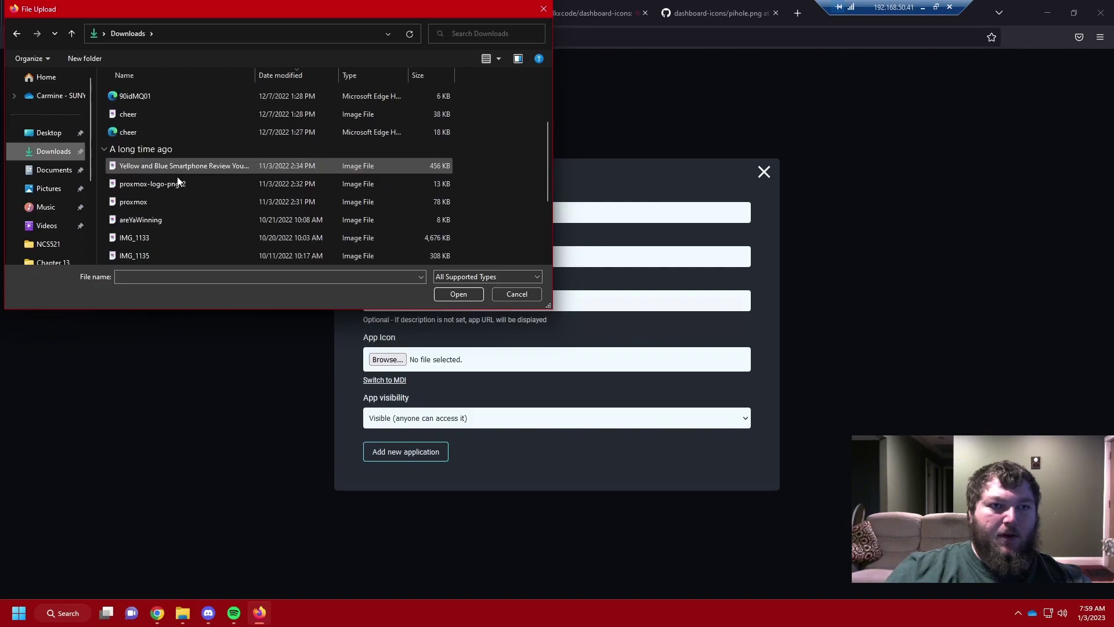
scroll(173, 231, down, 3)
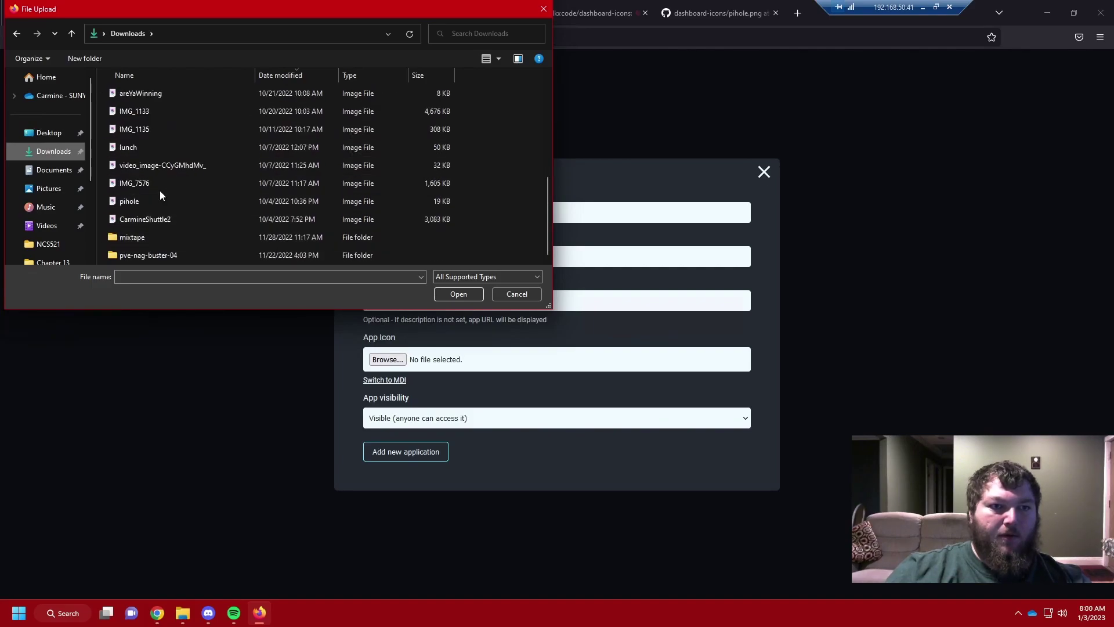
double_click(159, 201)
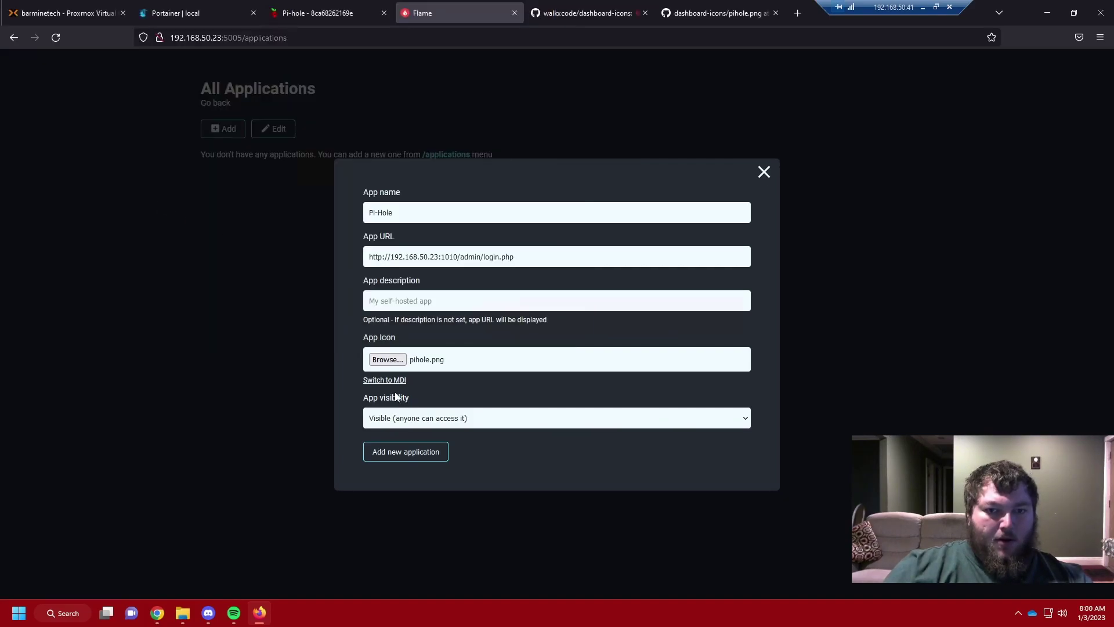
click(398, 451)
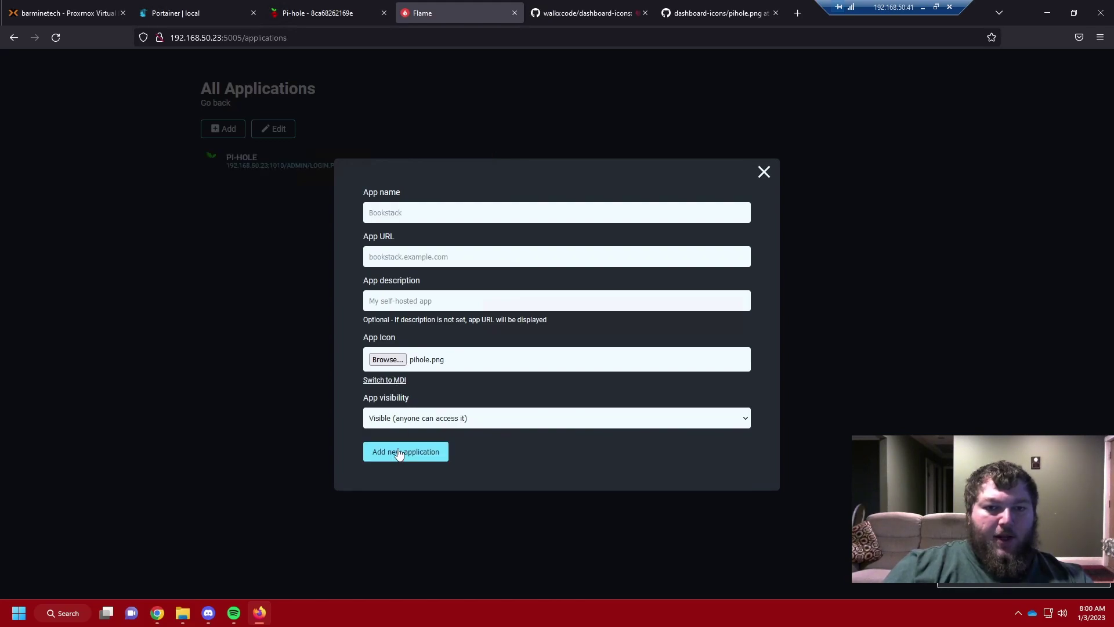
click(764, 173)
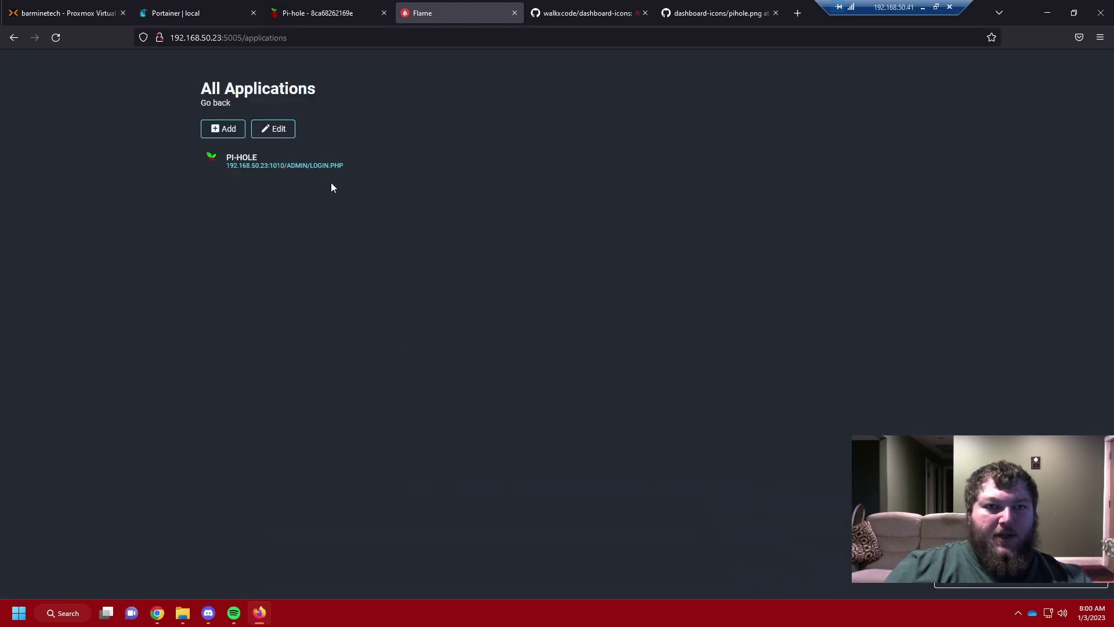
click(216, 104)
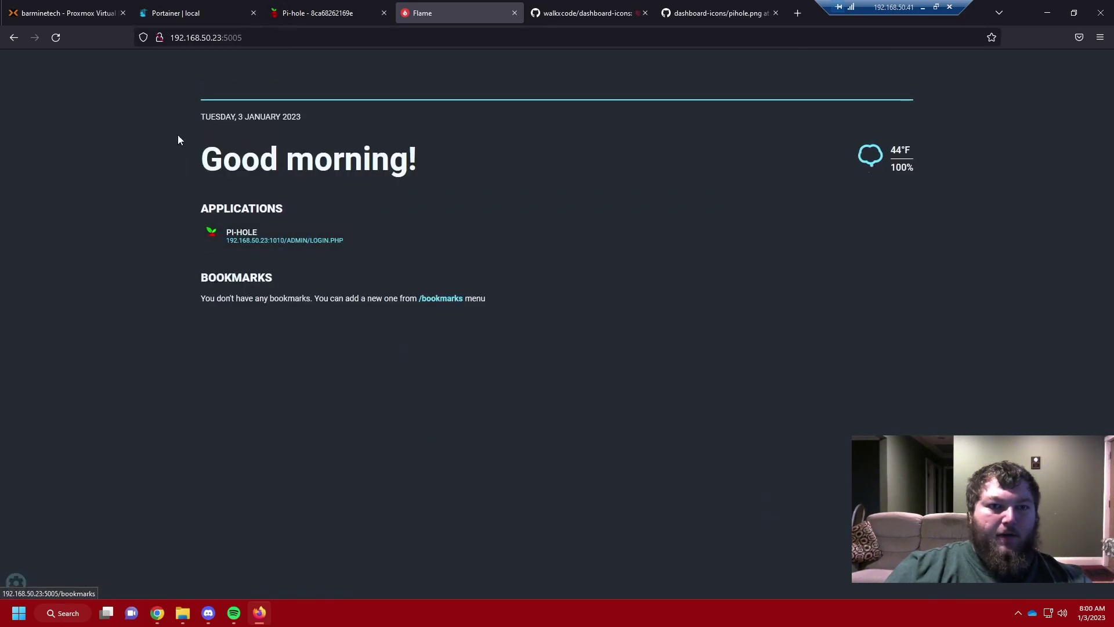
Step: Reload Flame, revisit the applications list and its Add form, then open the /bookmarks page
click(56, 37)
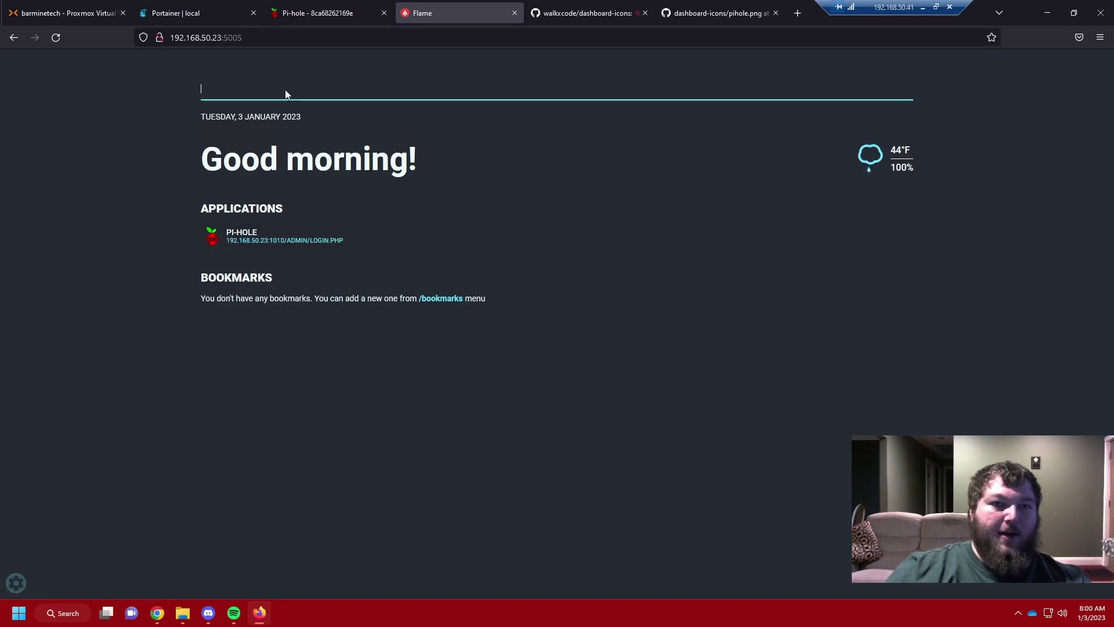
click(243, 211)
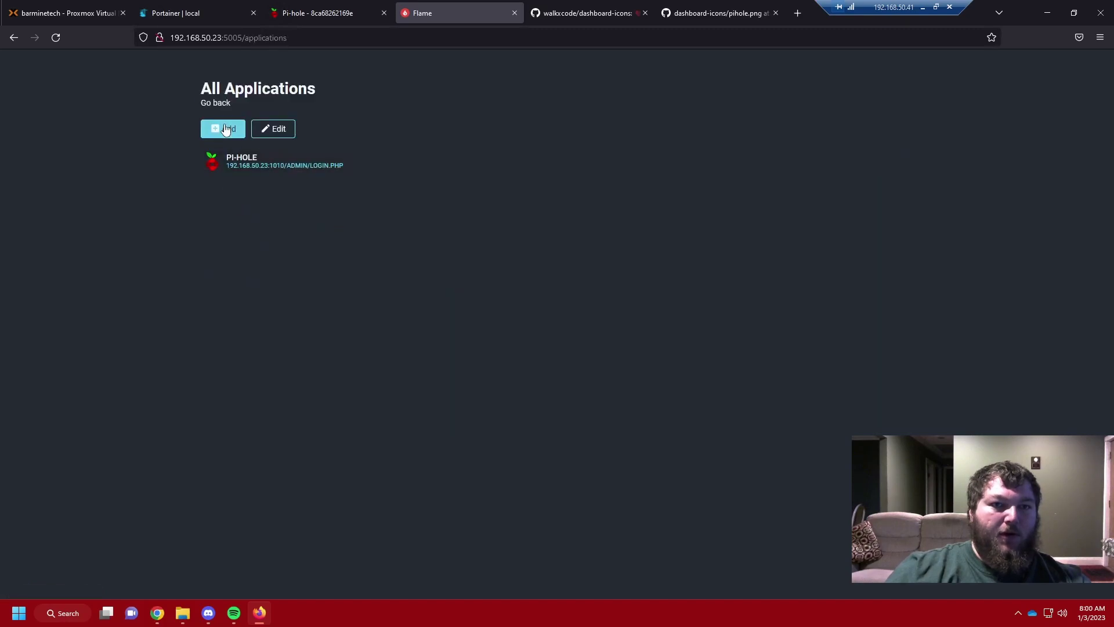
click(225, 129)
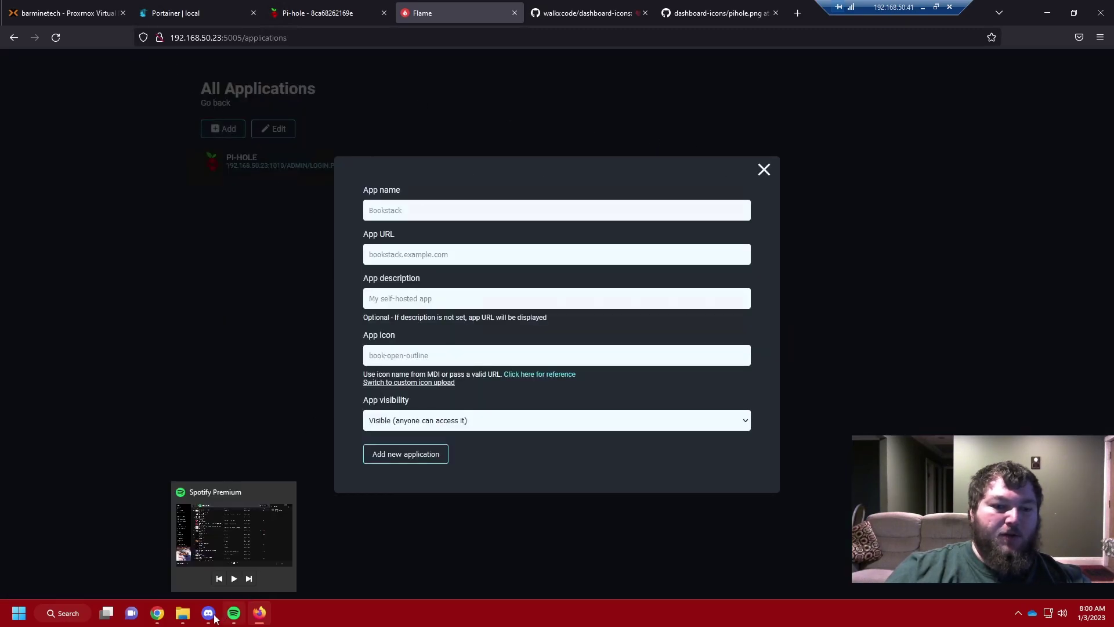
mouse_move(157, 613)
click(221, 569)
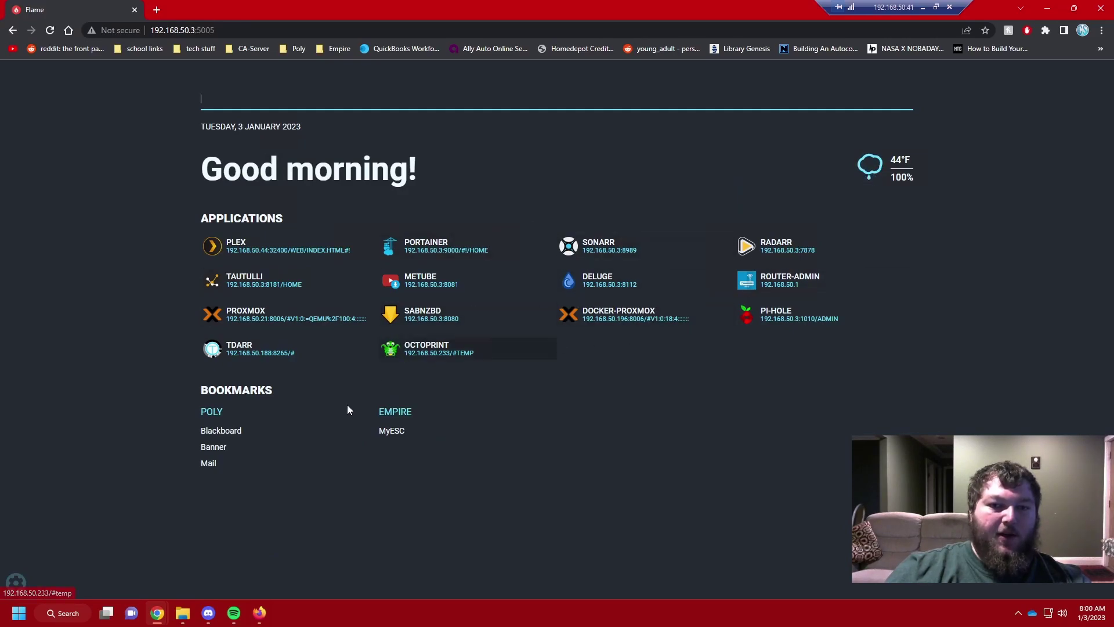
click(1047, 8)
click(761, 174)
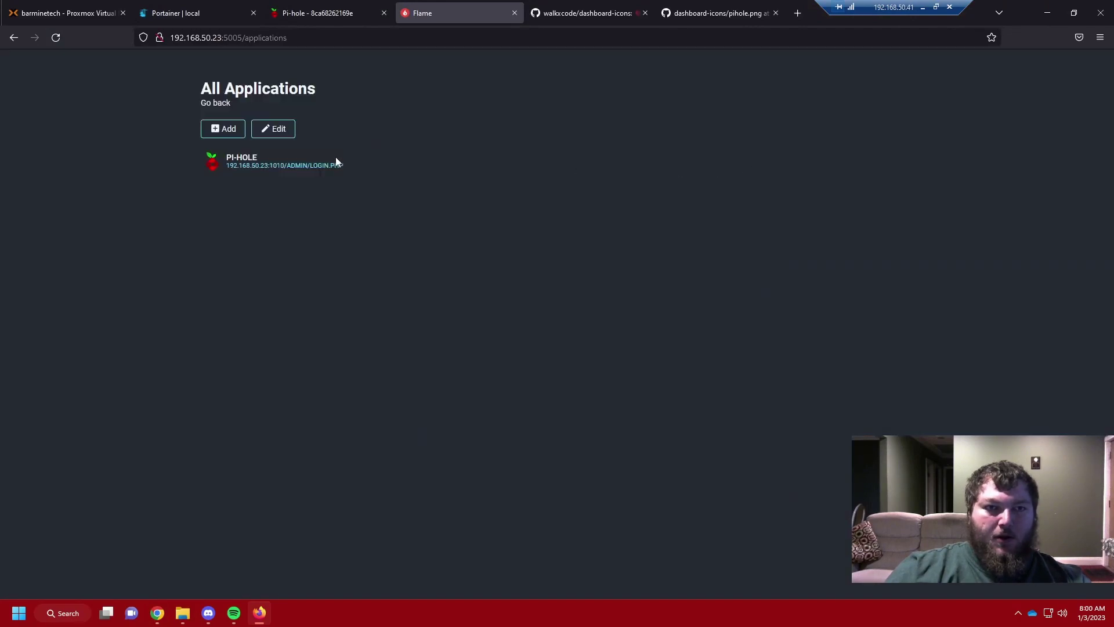
click(215, 103)
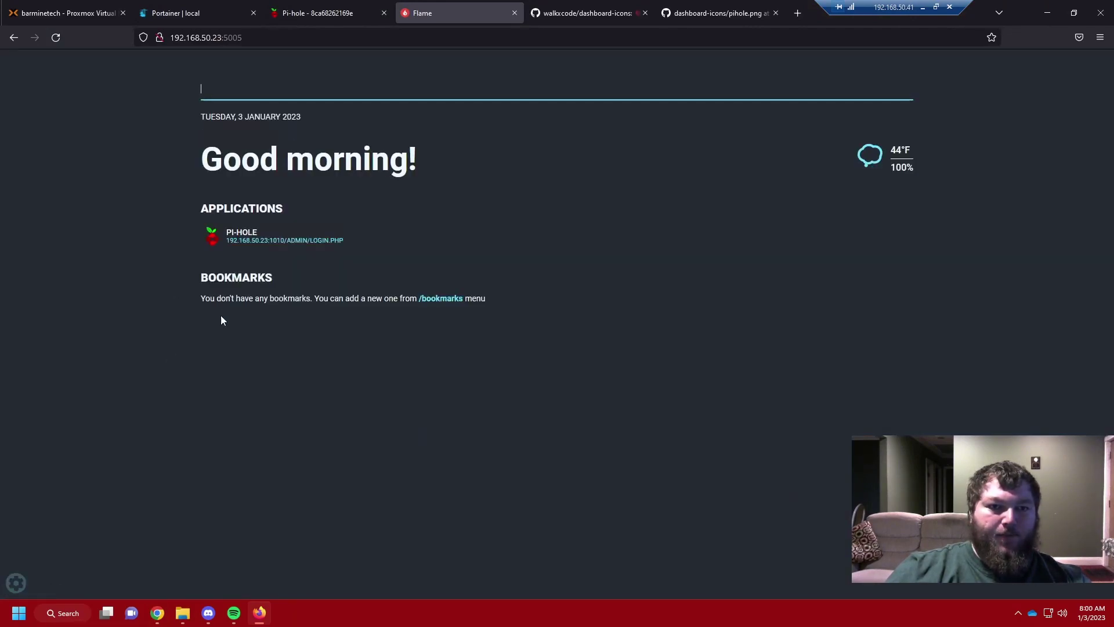
click(438, 298)
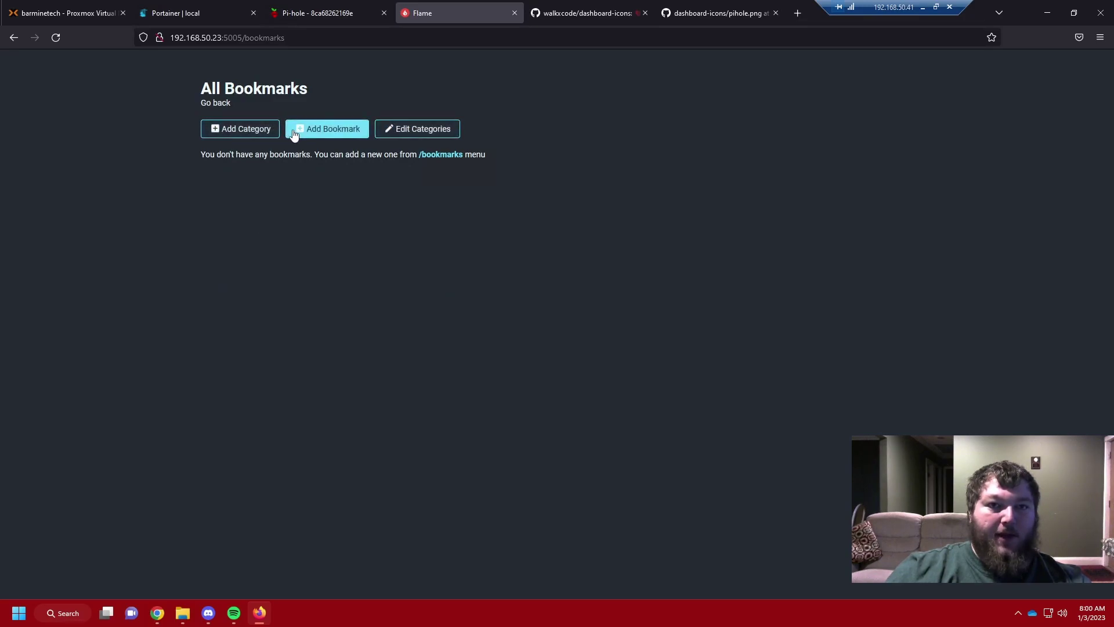
Step: Add a 'Youtube' bookmark category, open it, and start a new bookmark named BarmineTech
click(246, 133)
text(Youtube)
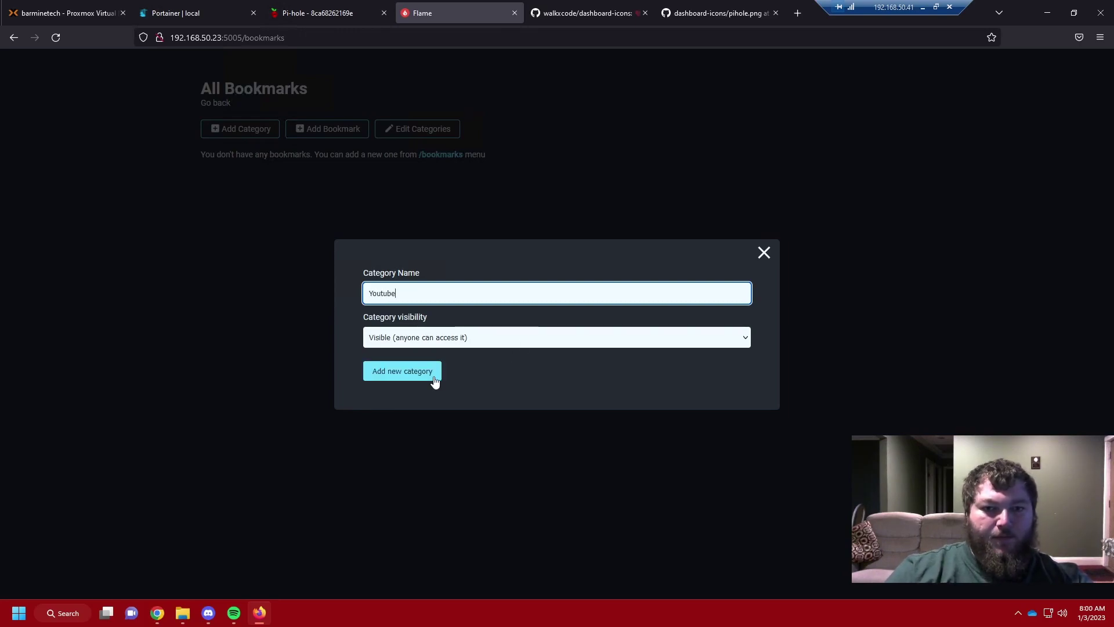
click(435, 376)
click(764, 253)
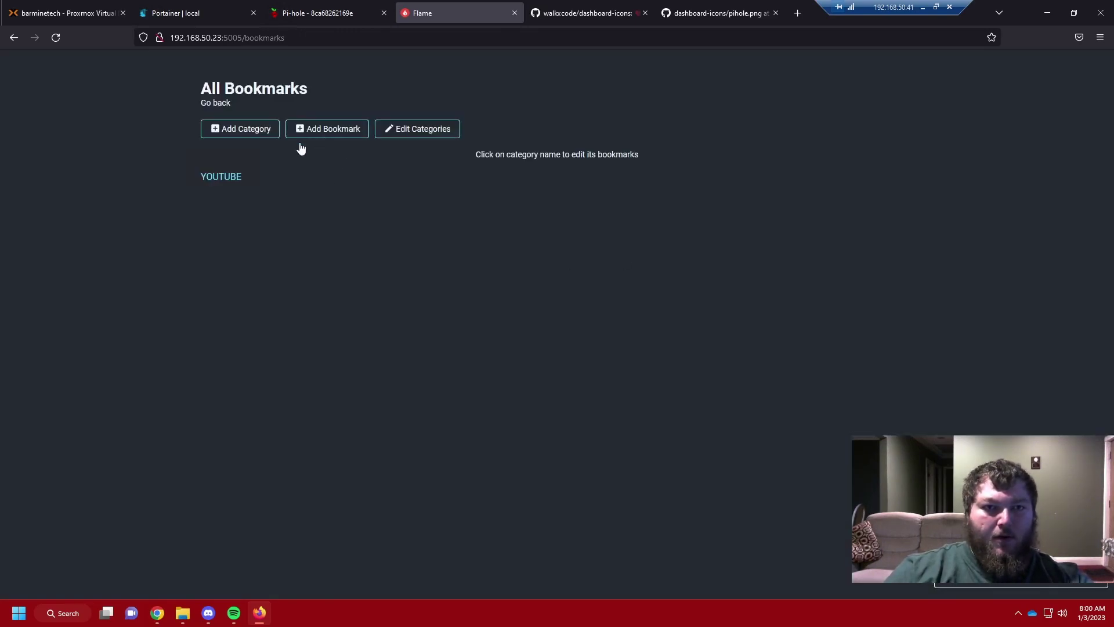
click(231, 178)
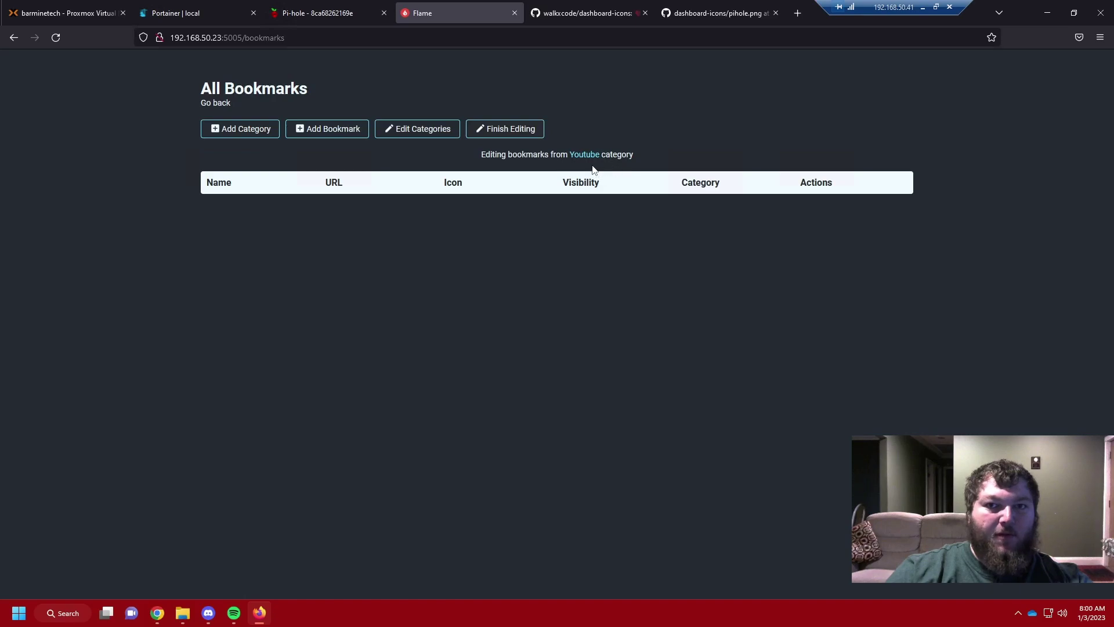
click(326, 132)
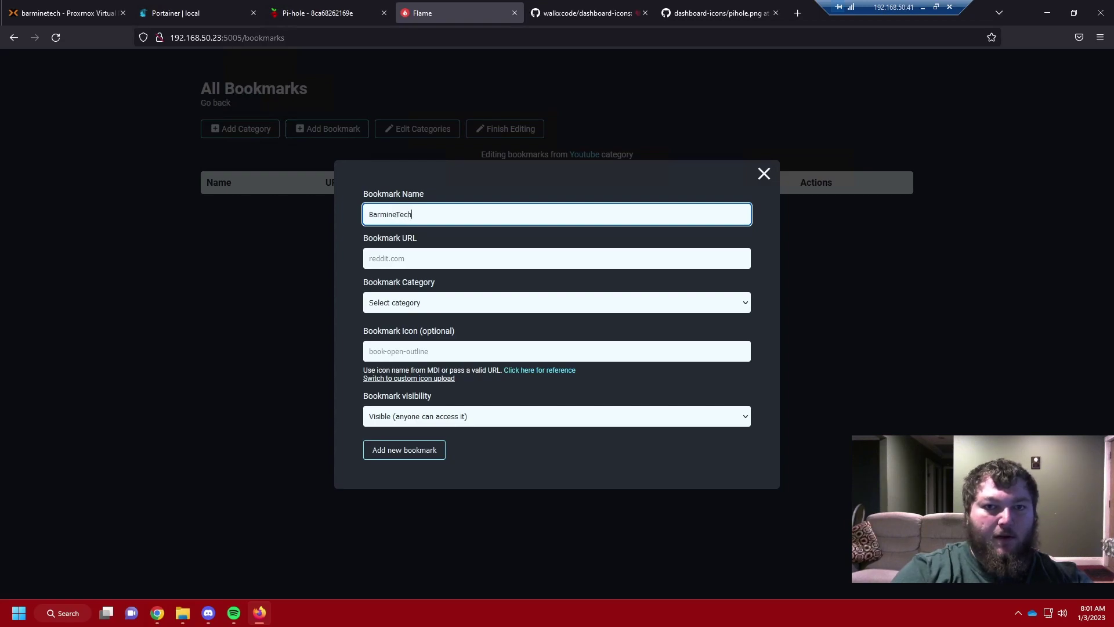
Step: Web-search 'youtube' from the address bar and open the YouTube site
click(659, 20)
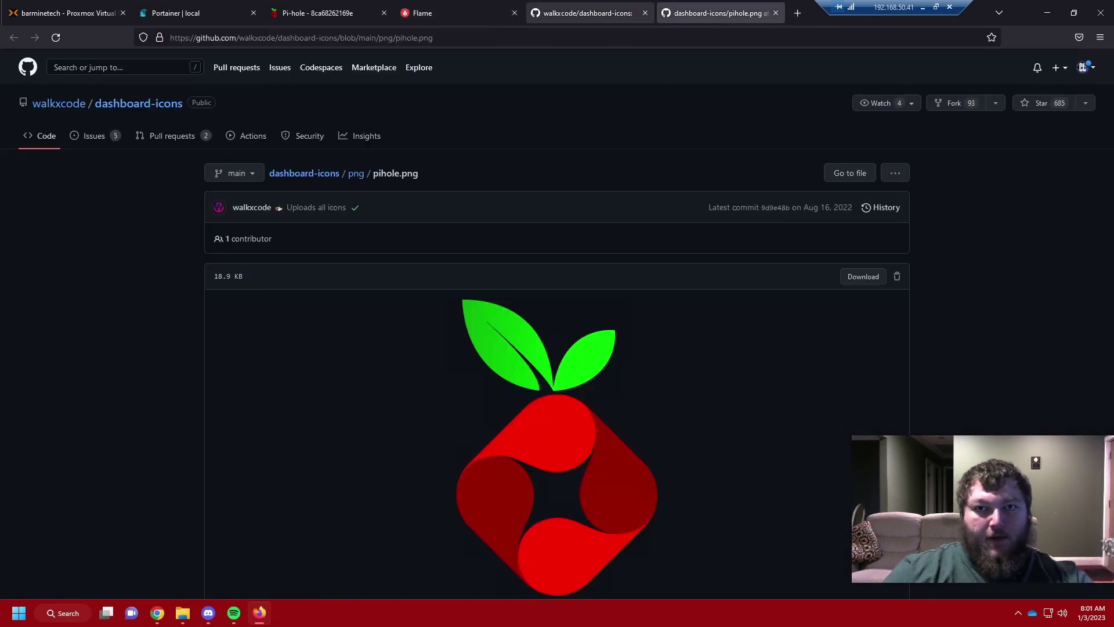
key(ctrl+l)
text(youtube)
key(Return)
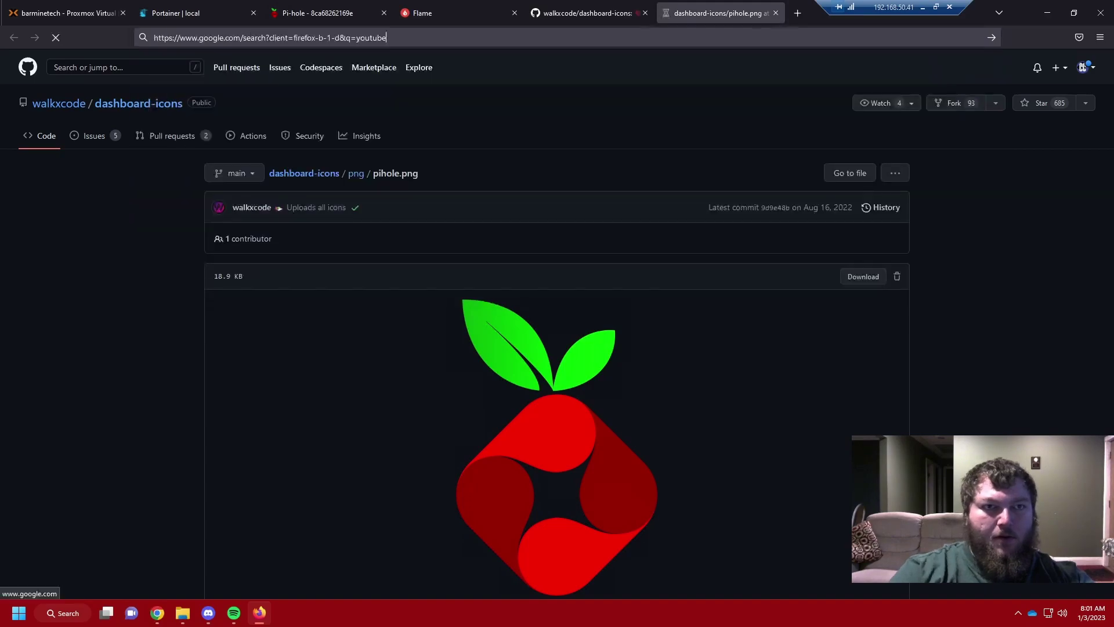
click(173, 180)
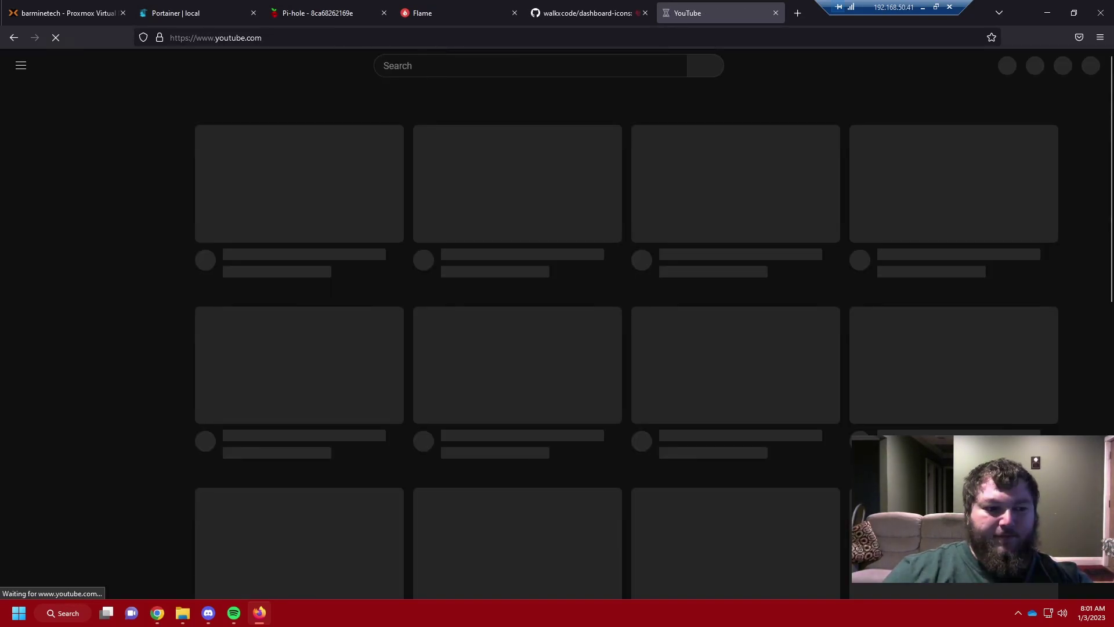
Step: Search YouTube for 'barmine', open the Barmine Tech channel, and select its address
click(435, 67)
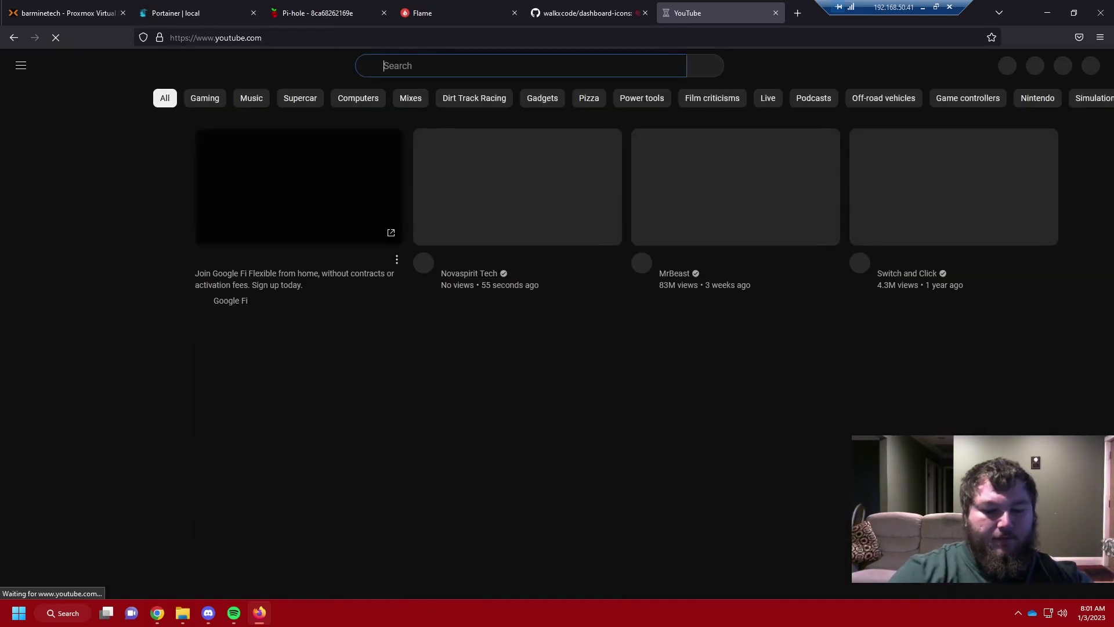
text(barmine)
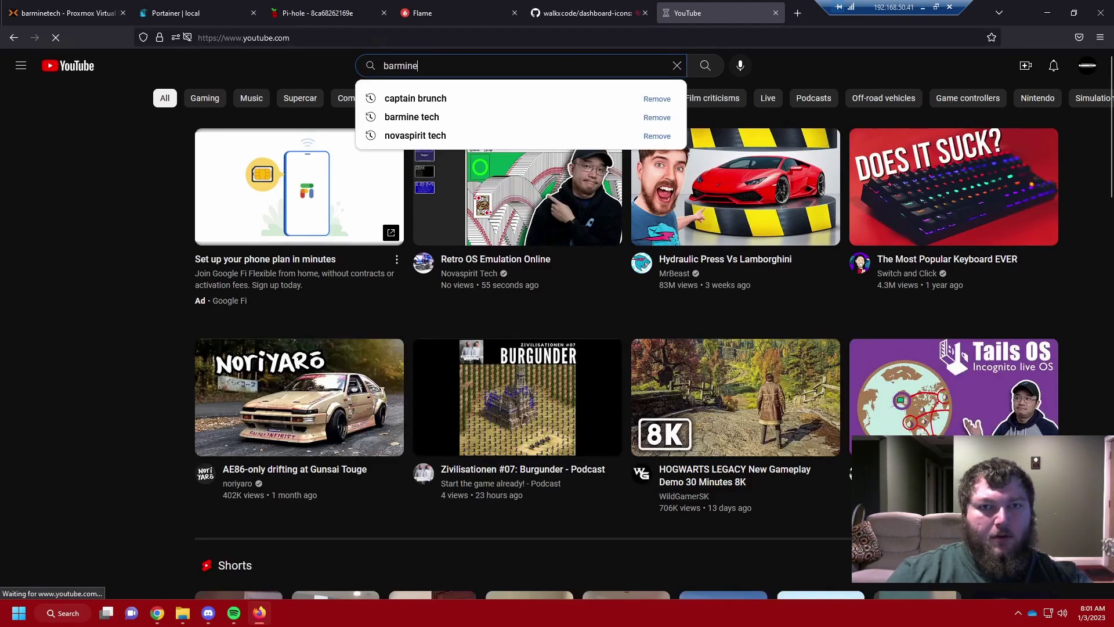
click(444, 117)
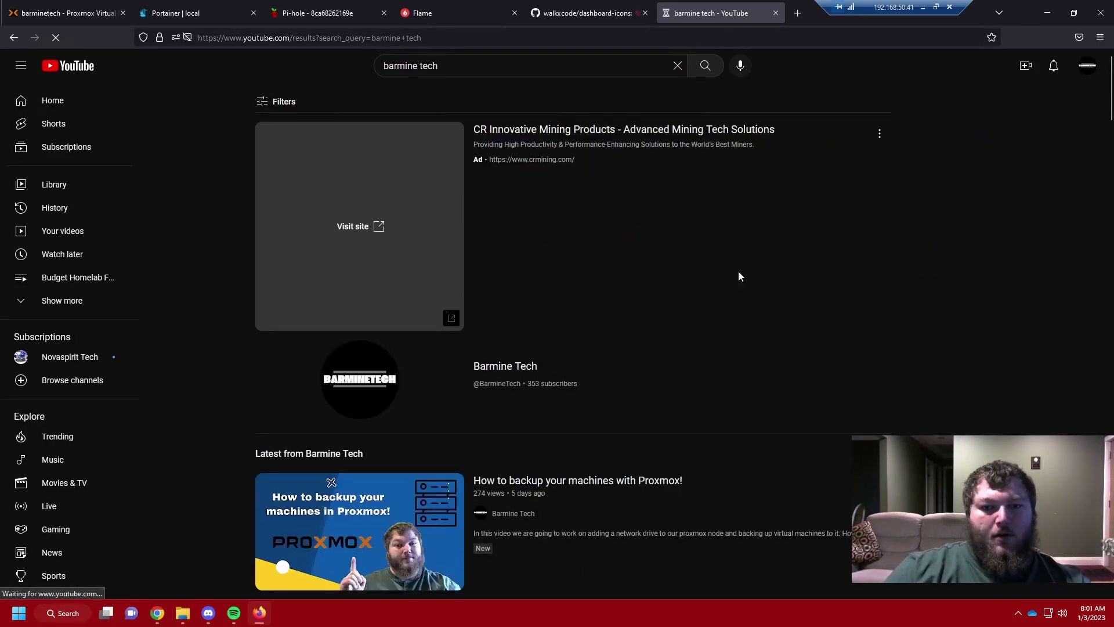
click(532, 367)
click(301, 38)
key(ctrl+c)
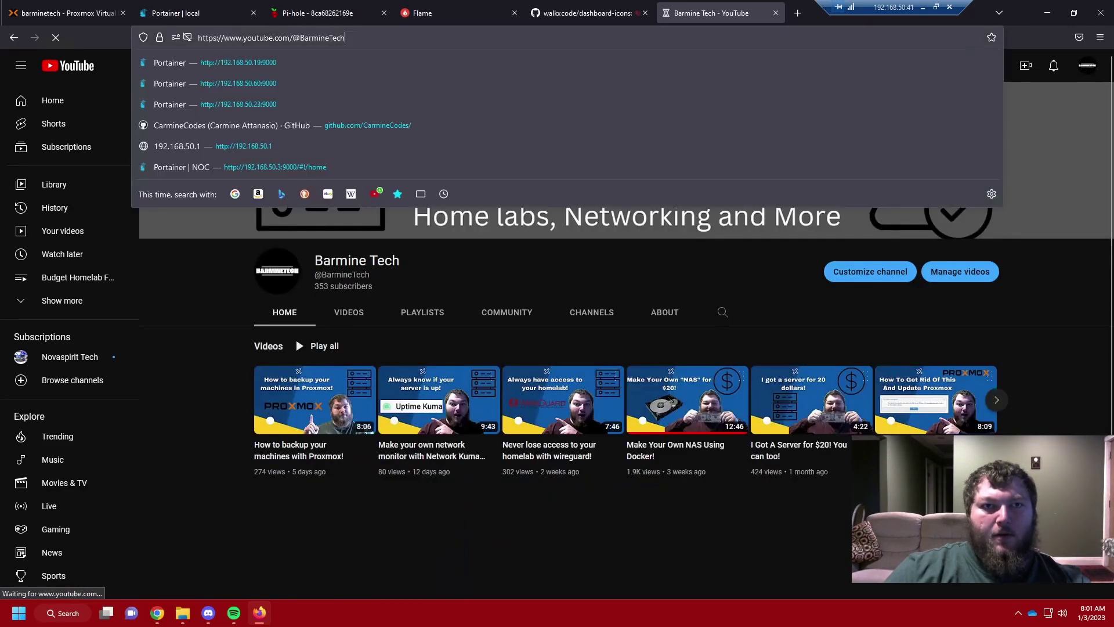
Step: Paste the channel address into Flame's Bookmark URL field, clearing it from the icon field
click(478, 22)
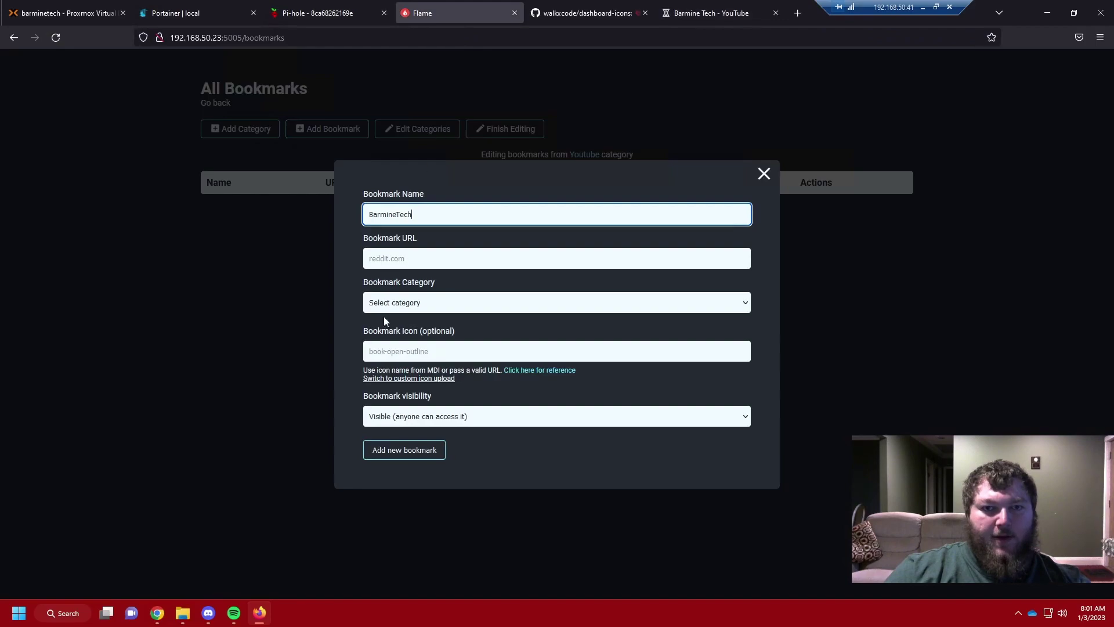
click(409, 348)
key(ctrl+v)
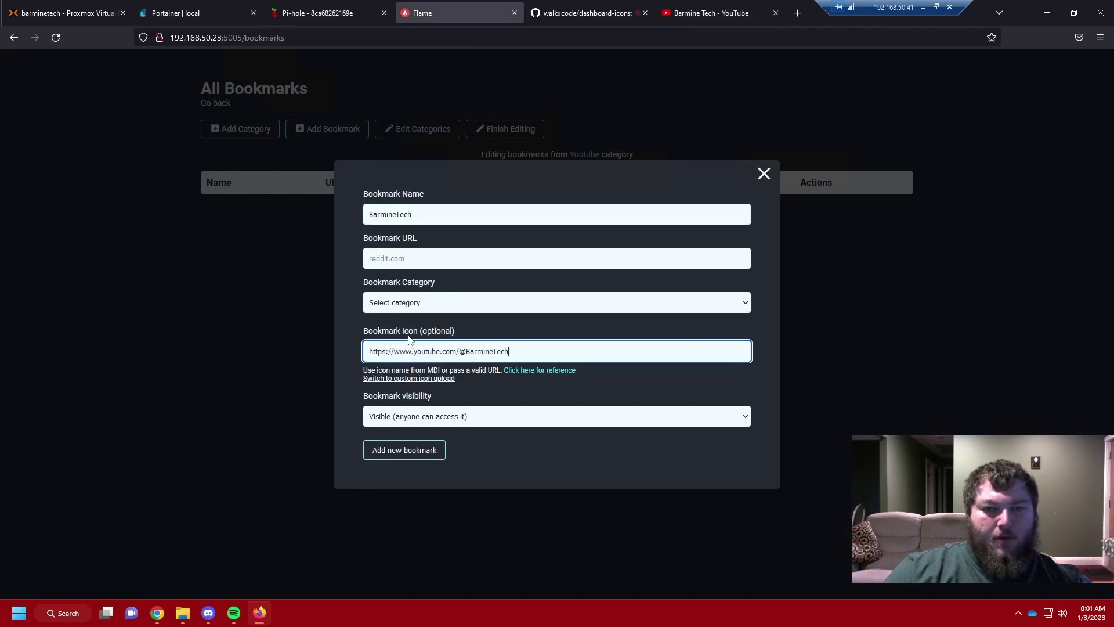
key(ctrl+a)
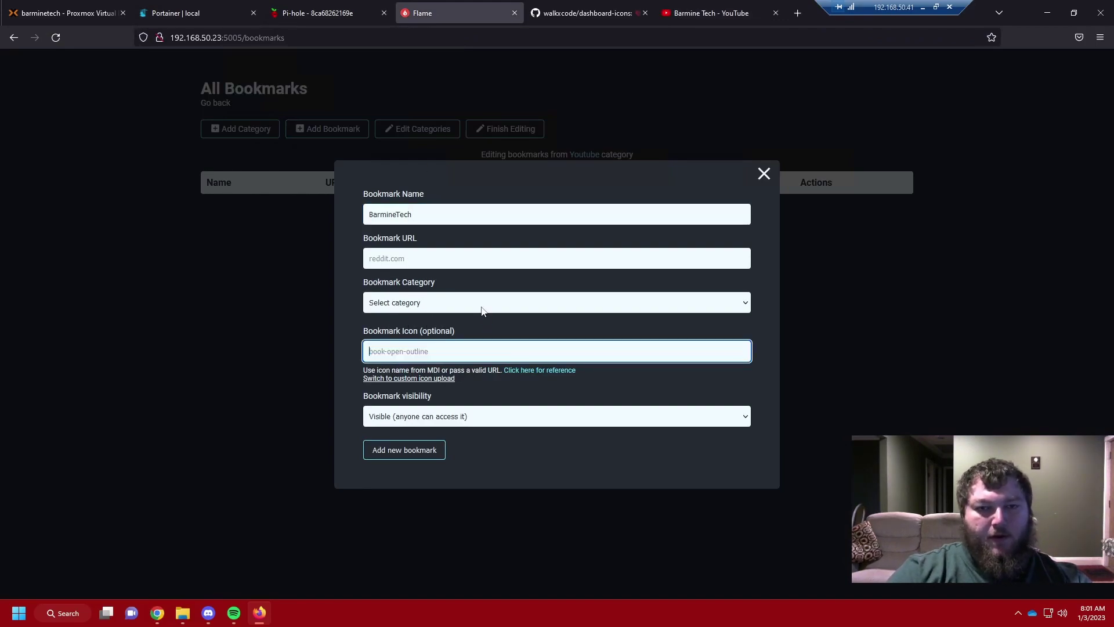
key(ctrl+x)
click(415, 258)
key(ctrl+v)
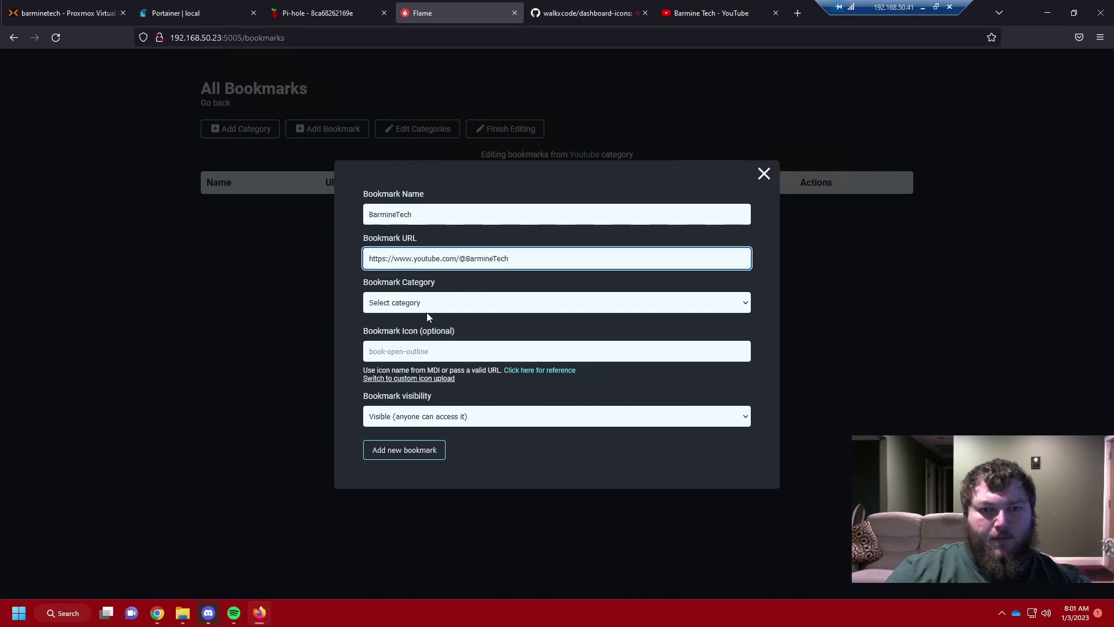
Step: Put the bookmark in the Youtube category, save it, and close the form
click(419, 305)
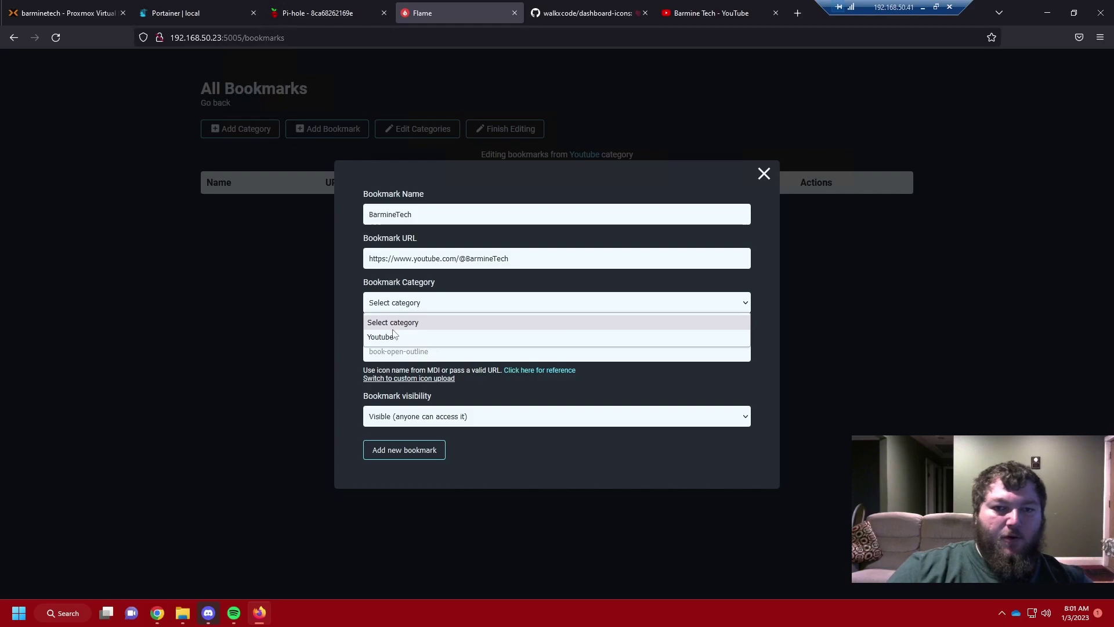
click(395, 338)
click(416, 459)
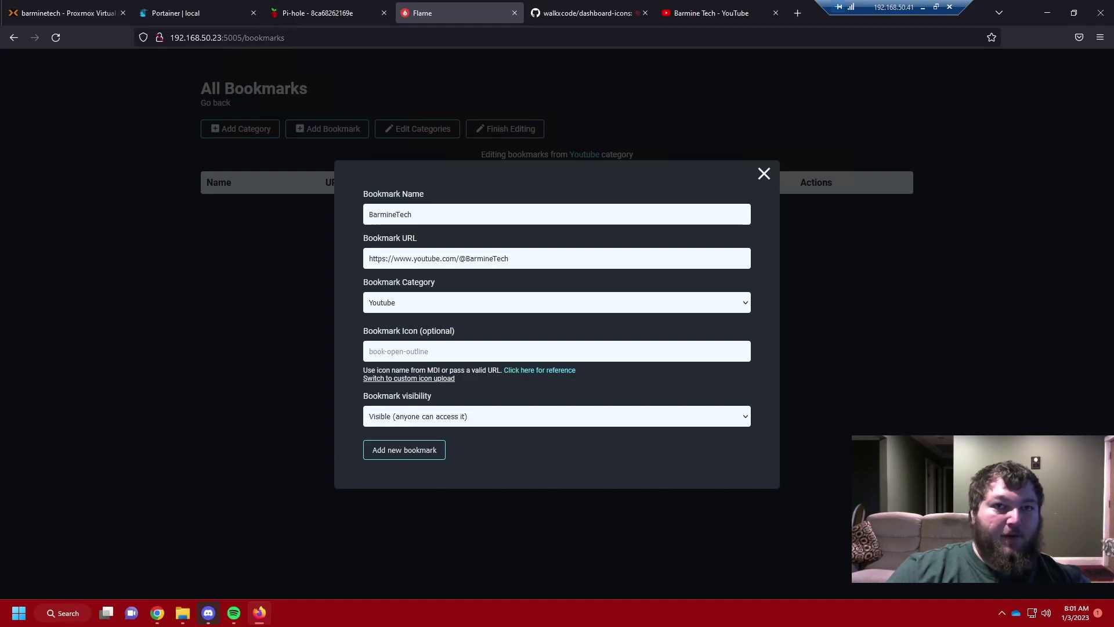
click(400, 450)
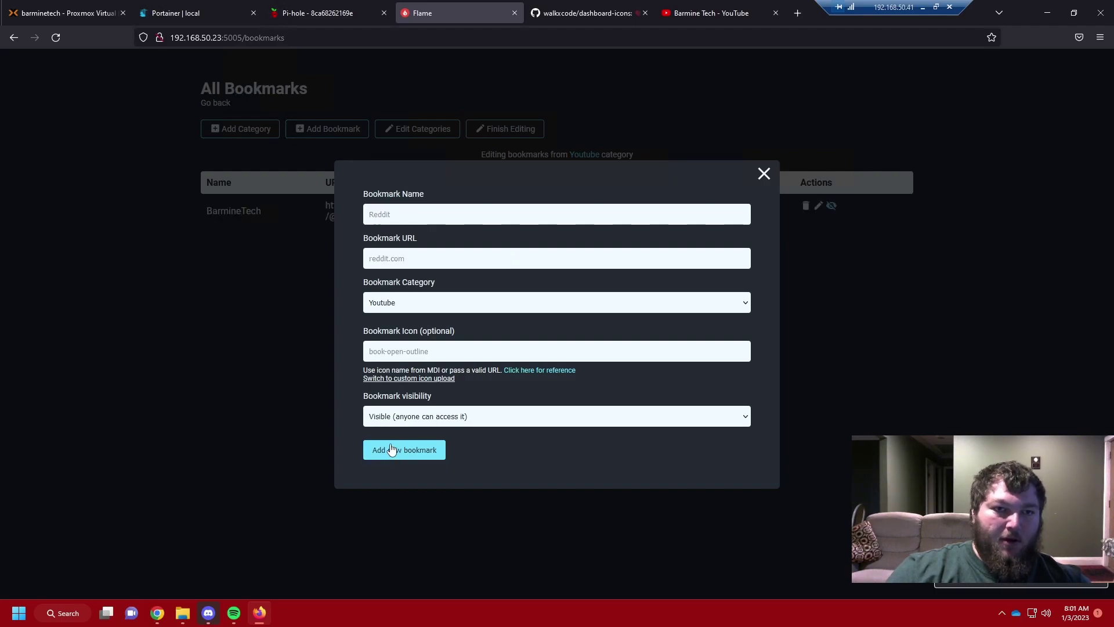
click(763, 175)
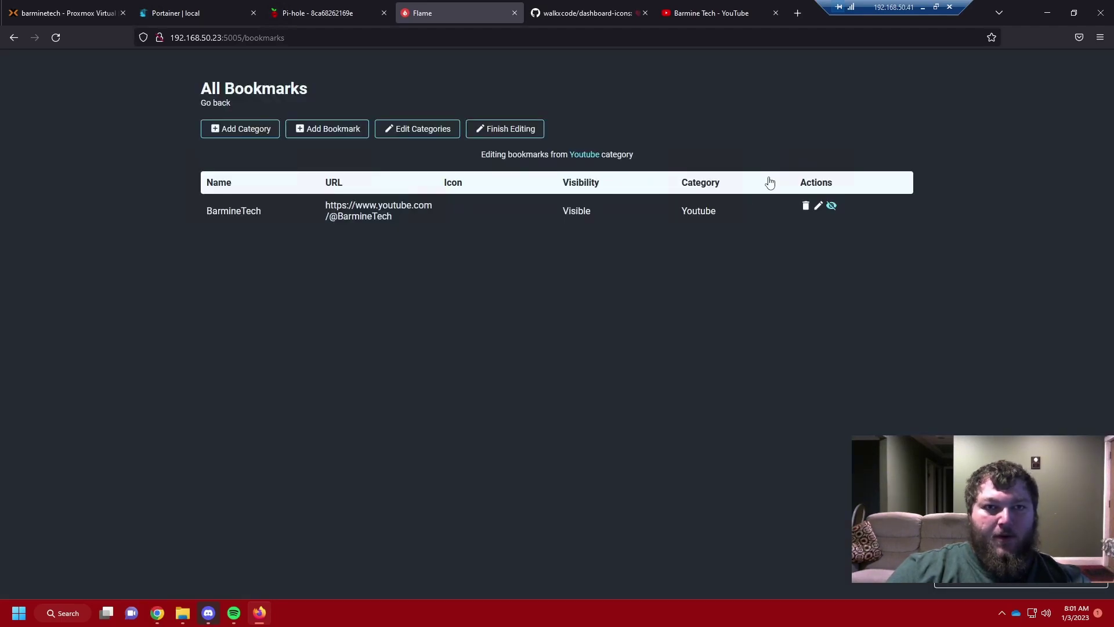
Step: Go back to the home dashboard and test the BarmineTech bookmark under YOUTUBE
click(220, 104)
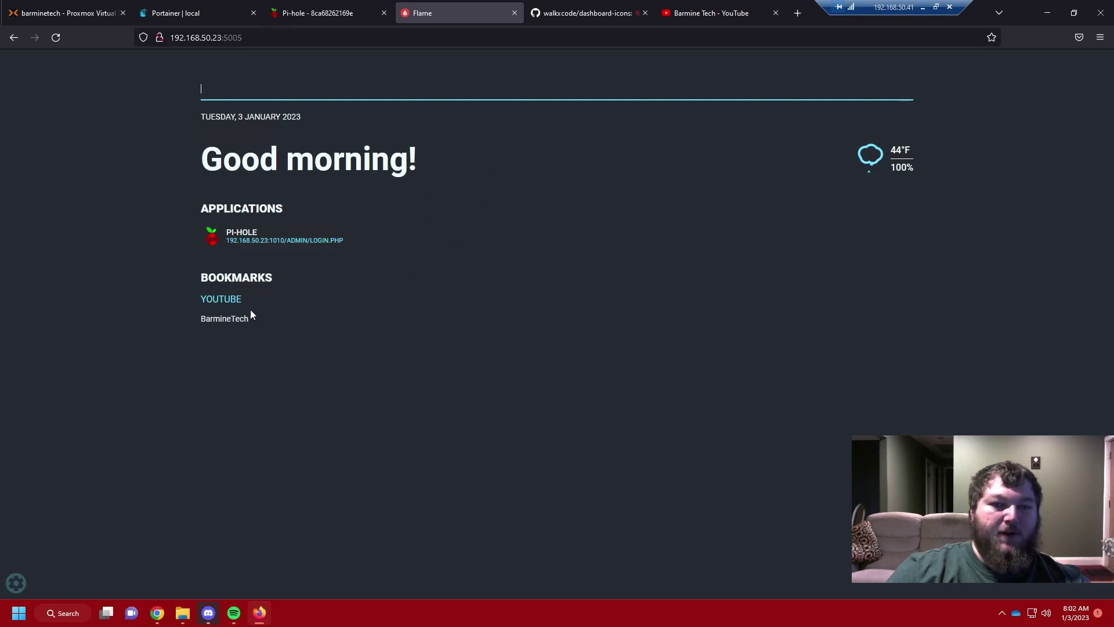
click(233, 320)
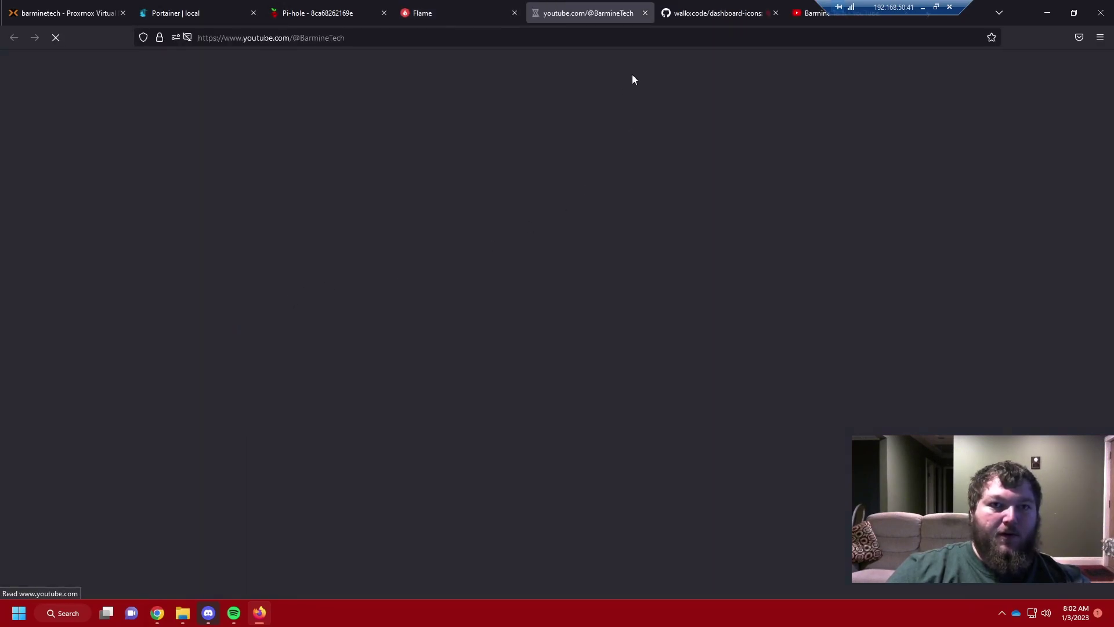